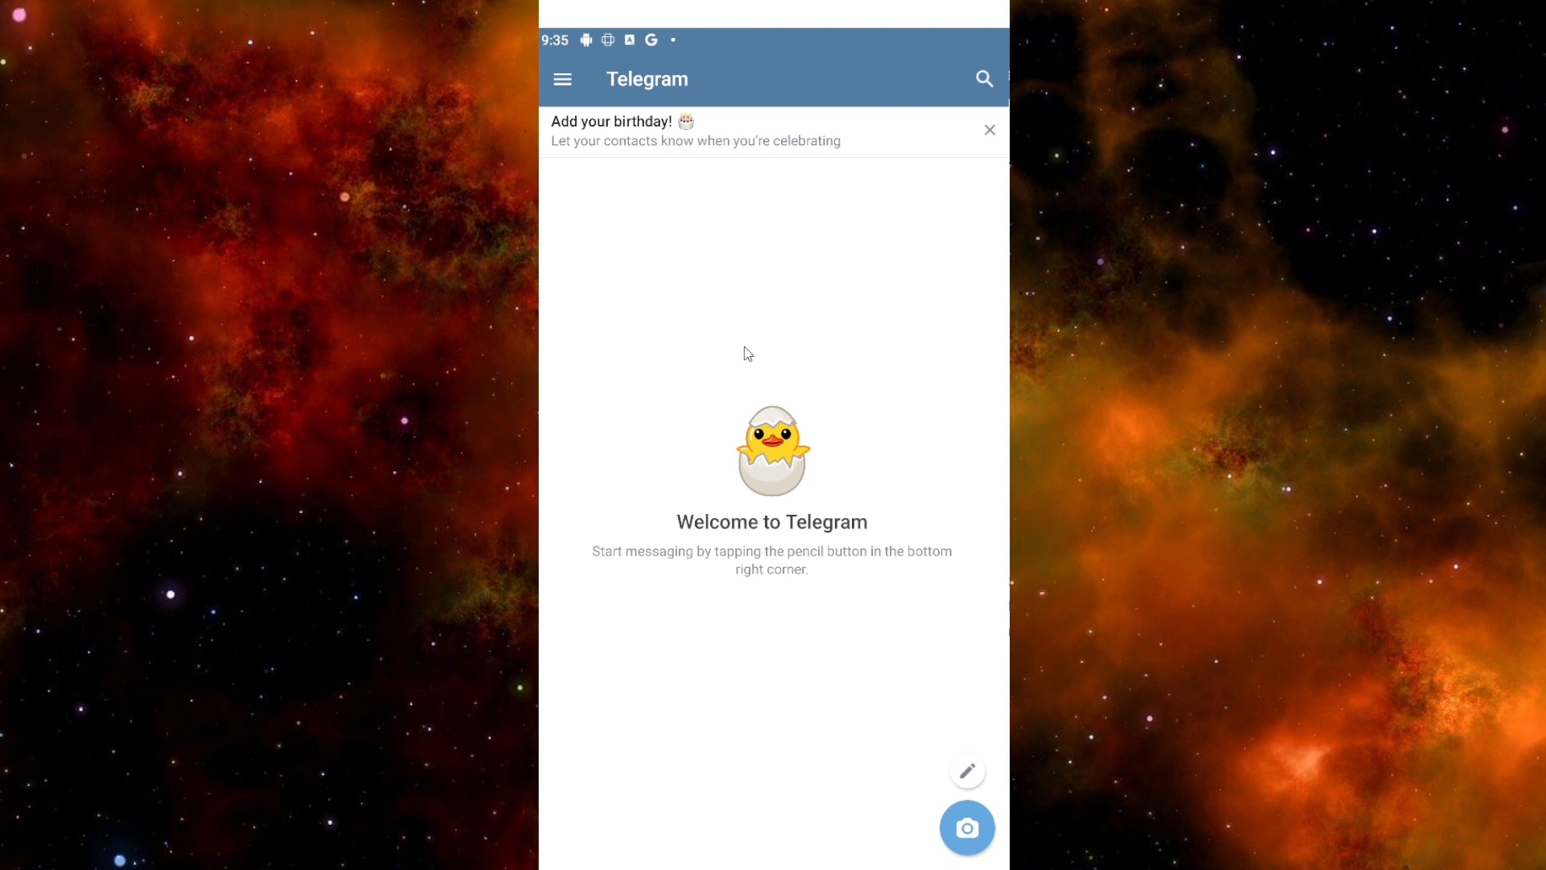
Search the chats for botfather, open the verified BotFather bot and start it
{"action": "left_click", "coordinate": [983, 78]}
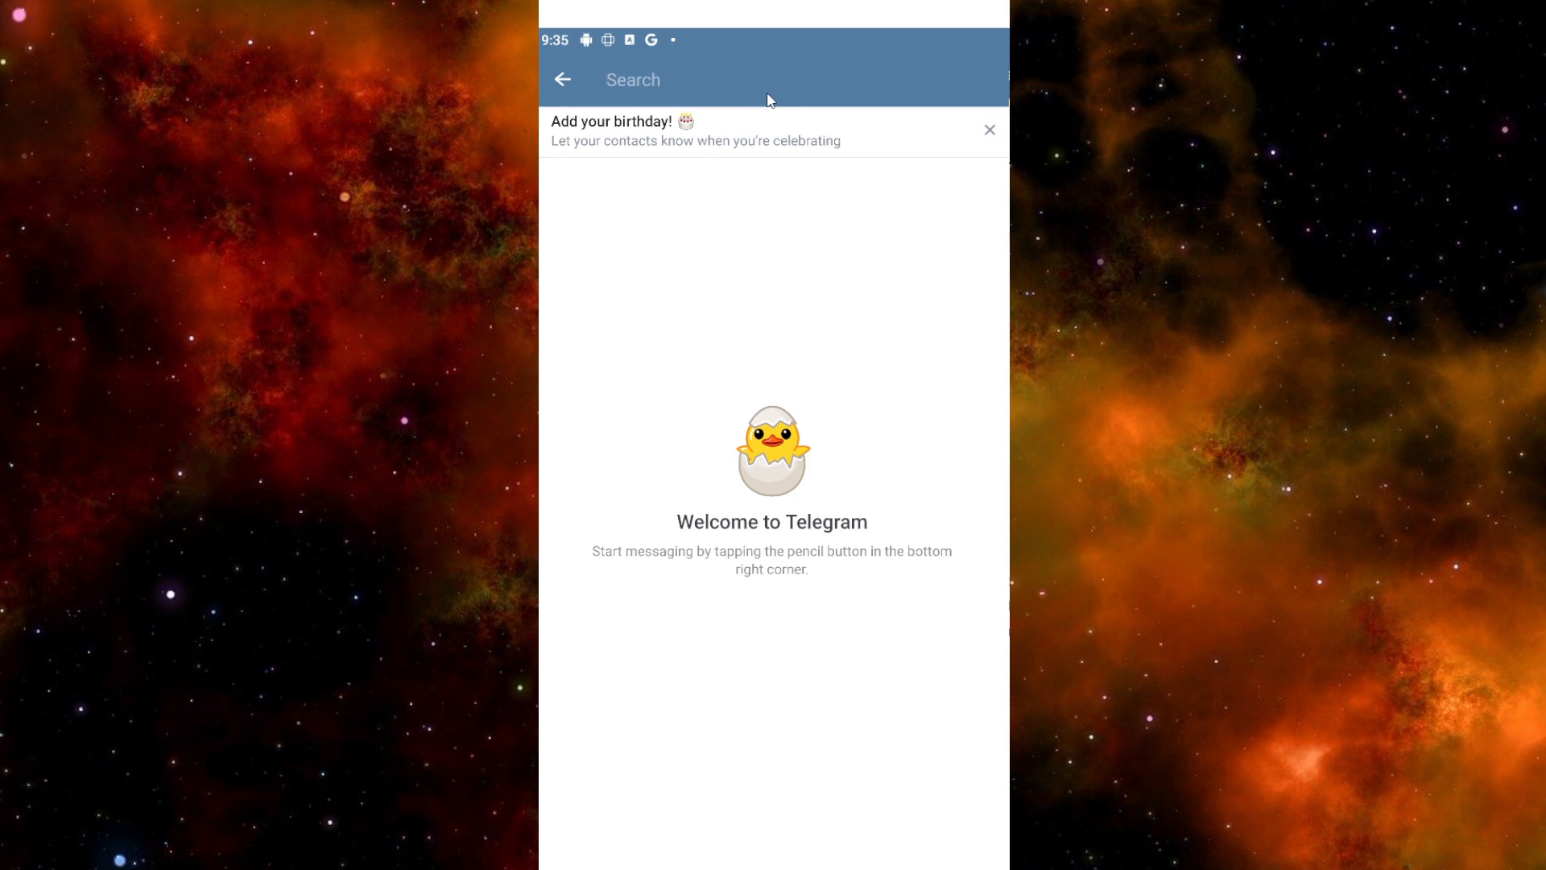
{"action": "type", "text": "bot"}
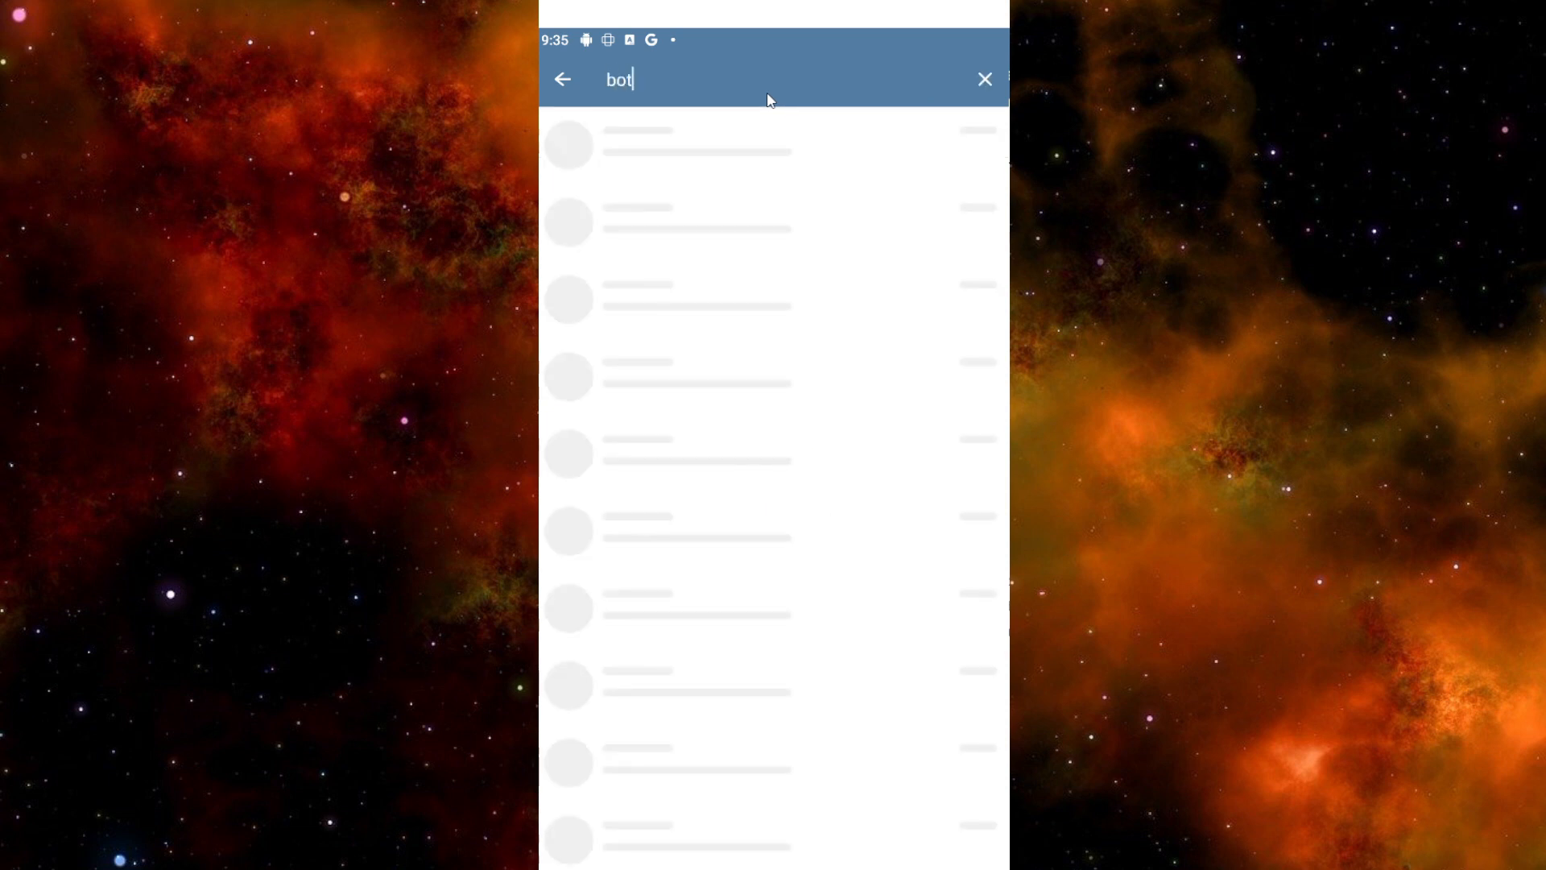
{"action": "type", "text": "father"}
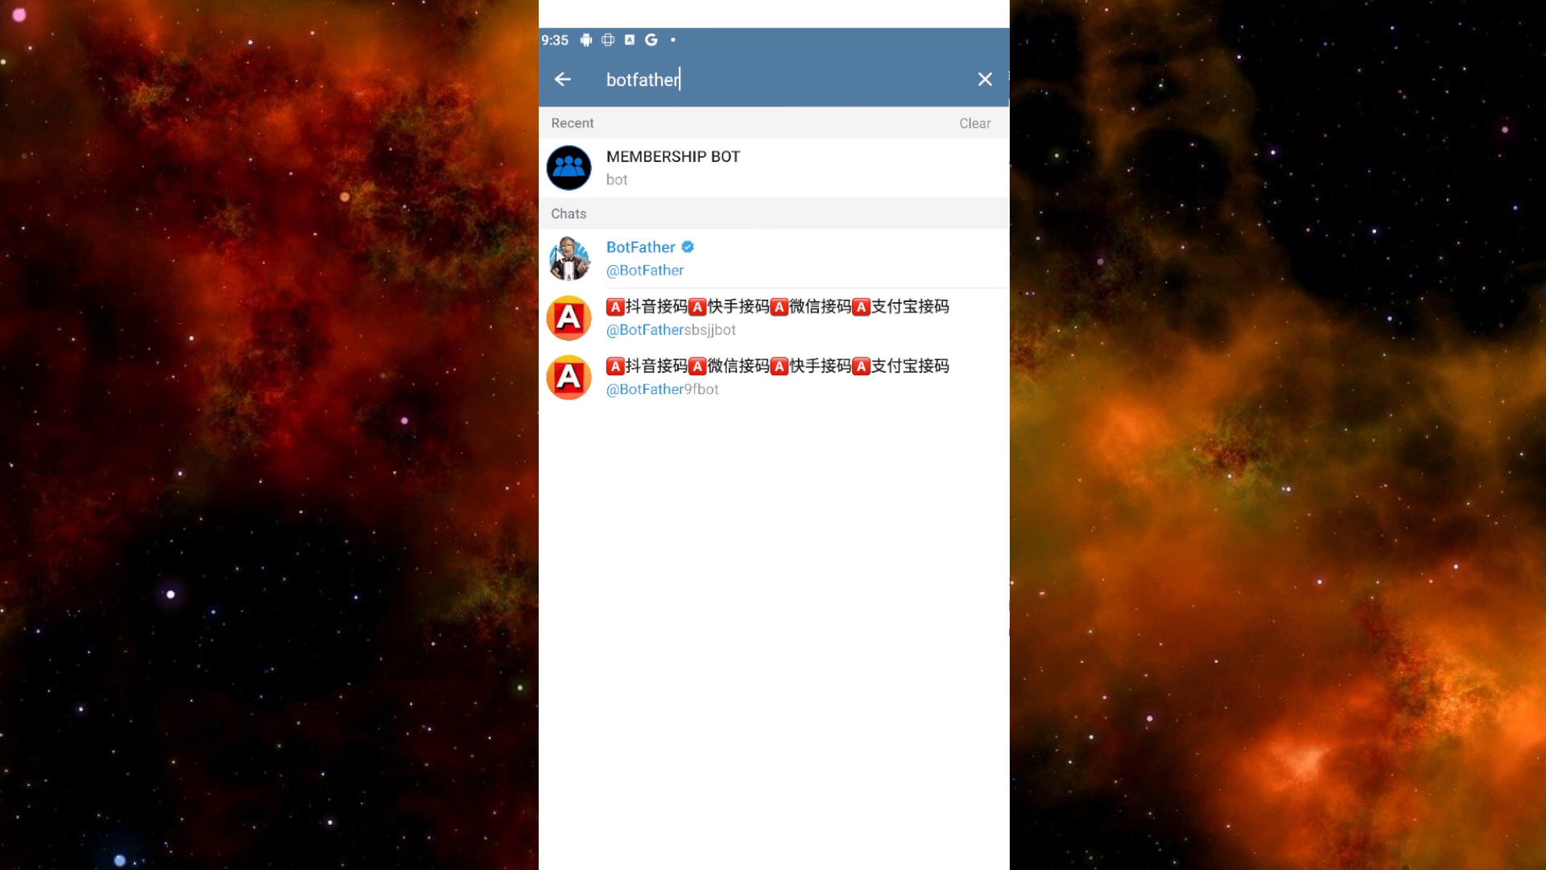
{"action": "left_click", "coordinate": [599, 266]}
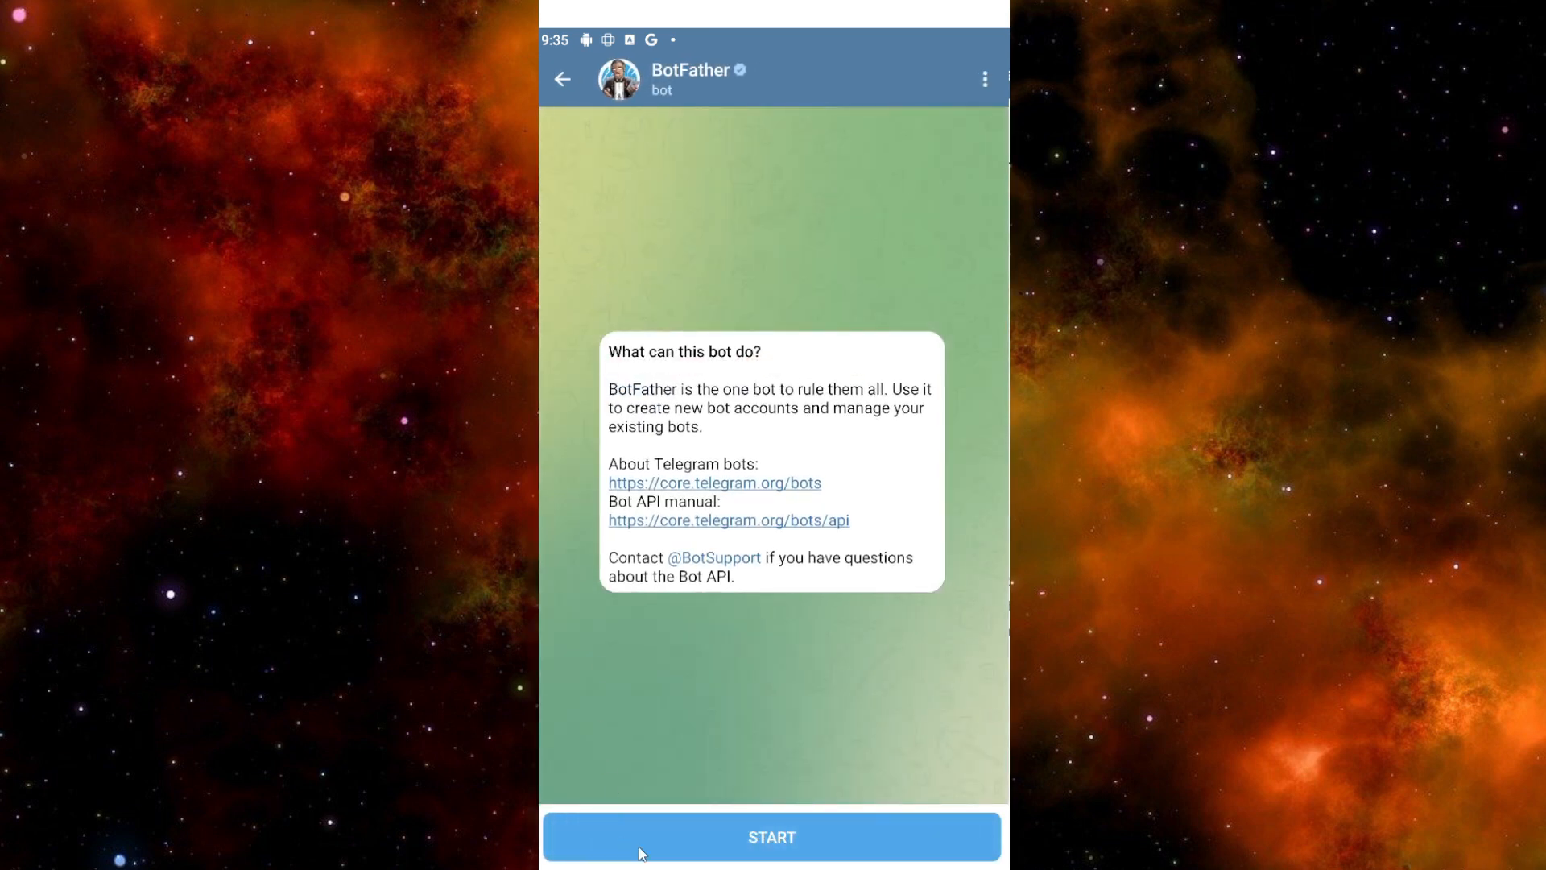
{"action": "left_click", "coordinate": [759, 845]}
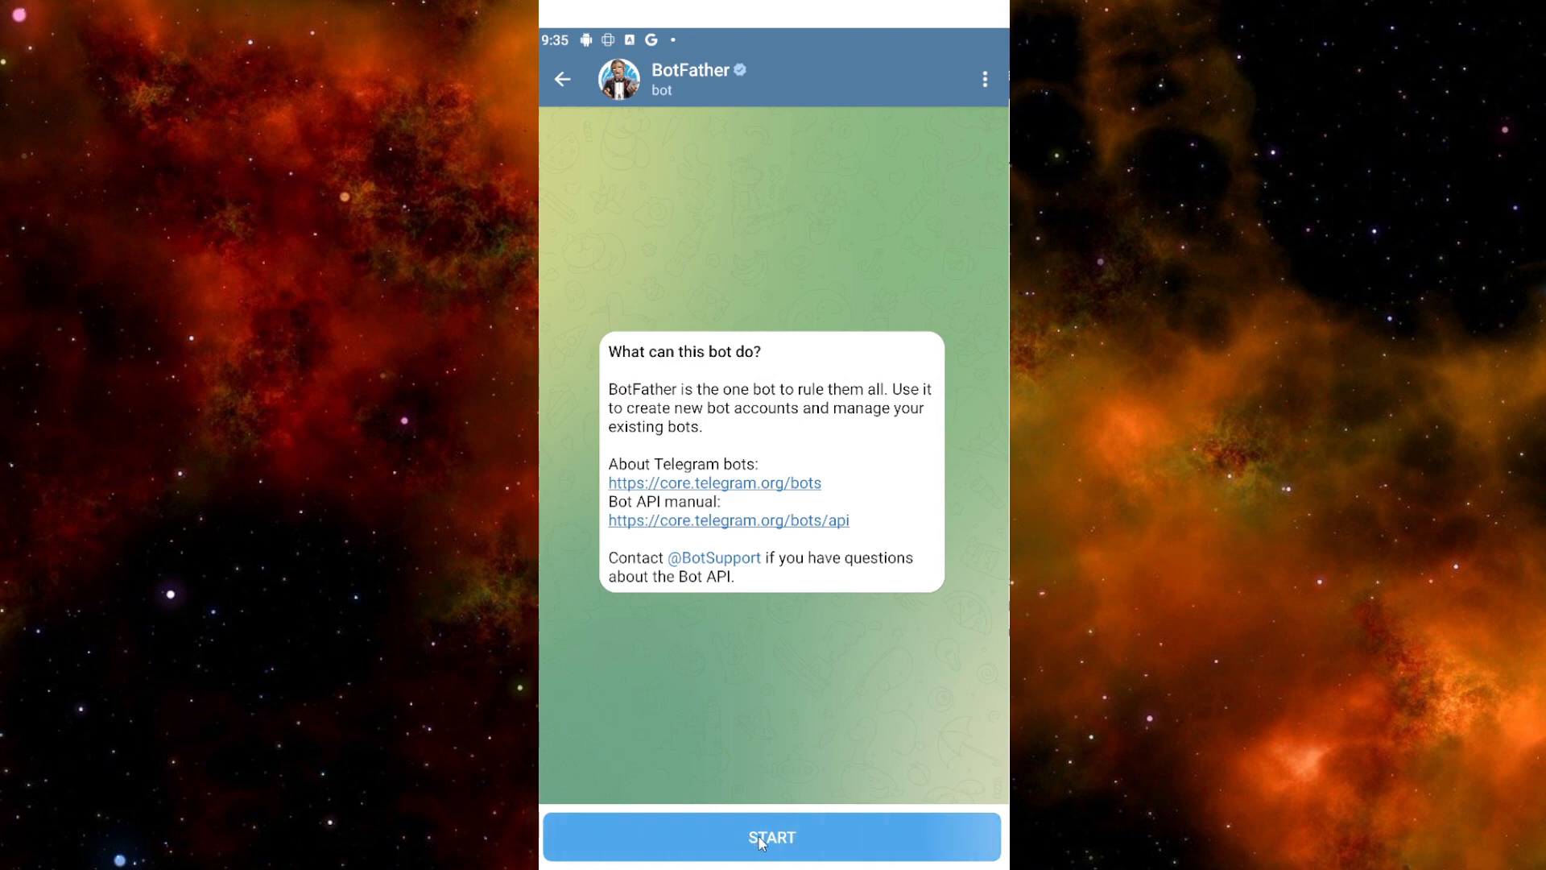
Review BotFather's command list and send /newbot to request a new bot
{"action": "scroll", "coordinate": [709, 523], "scroll_direction": "up", "scroll_amount": 5}
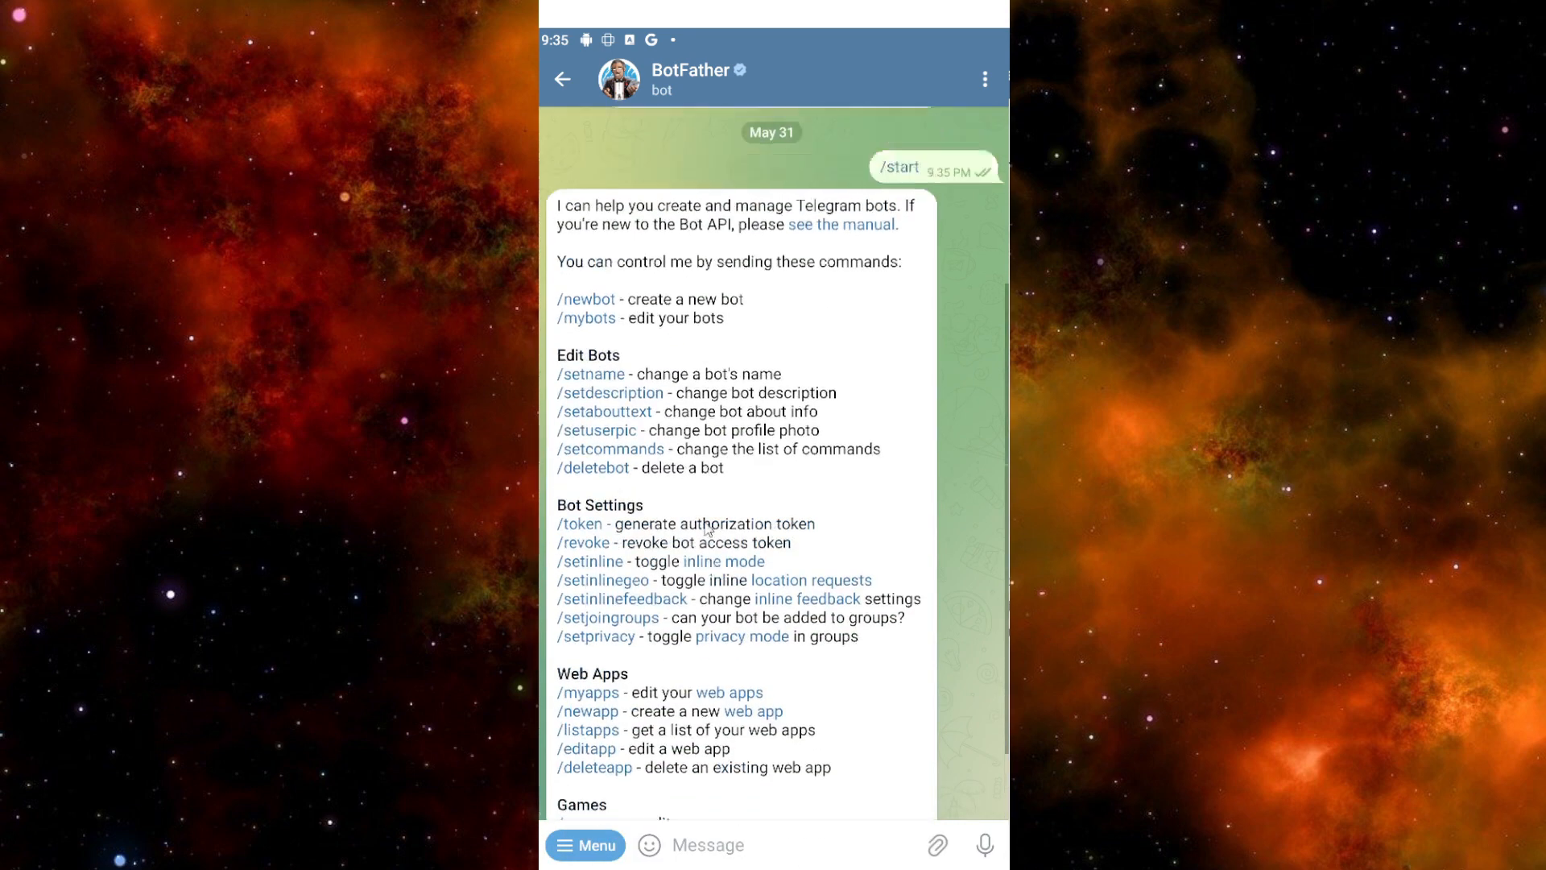
{"action": "scroll", "coordinate": [697, 495], "scroll_direction": "down", "scroll_amount": 5}
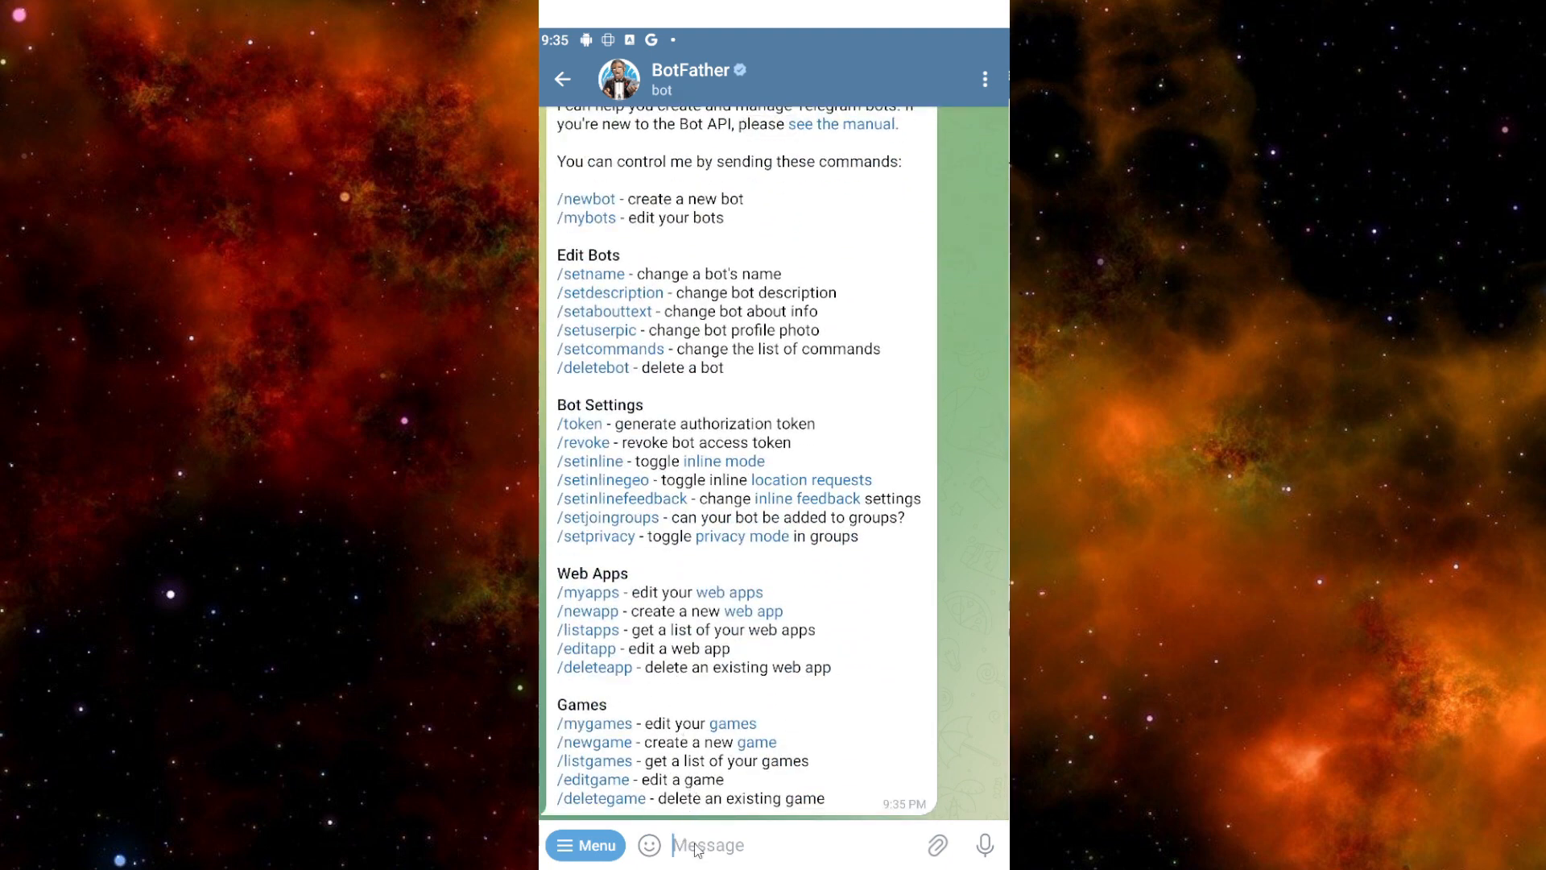
{"action": "type", "text": "/nw"}
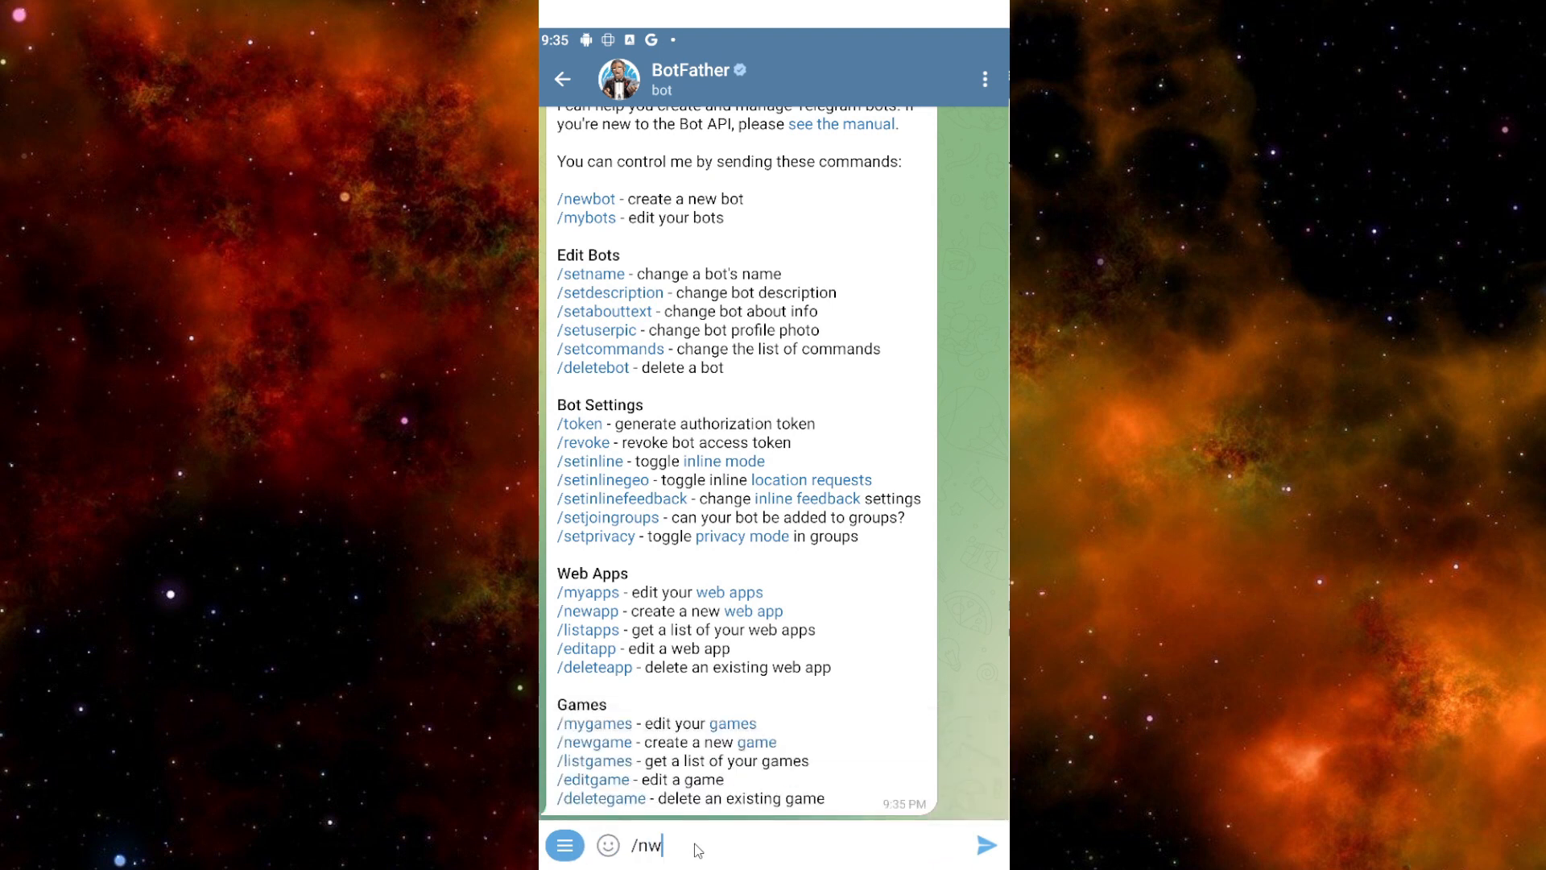
{"action": "key", "text": "BackSpace"}
{"action": "type", "text": "ewbot"}
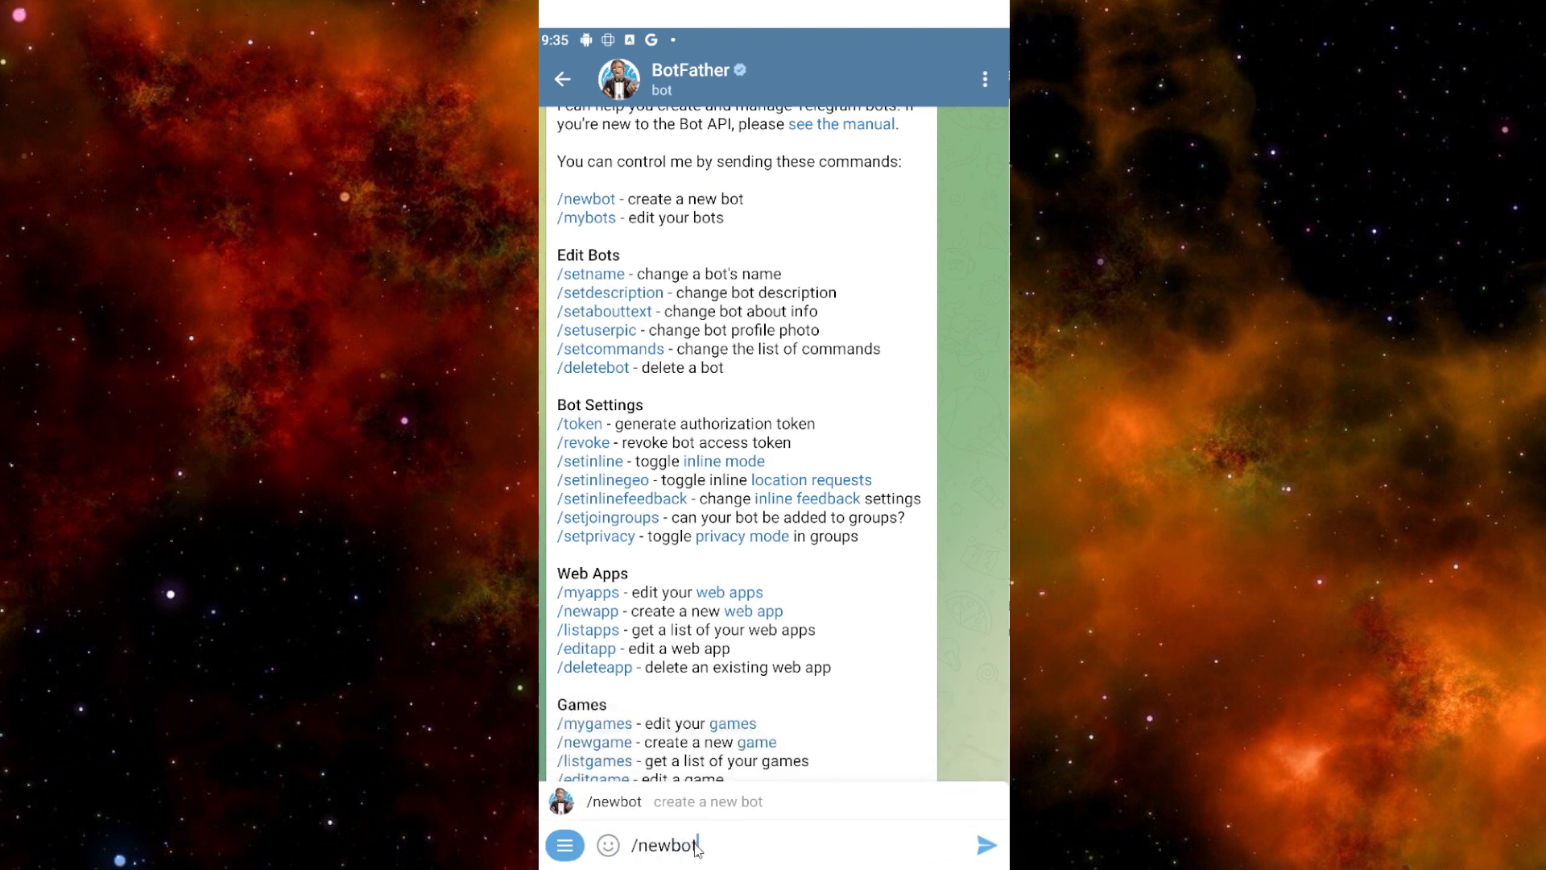
{"action": "left_click", "coordinate": [607, 810]}
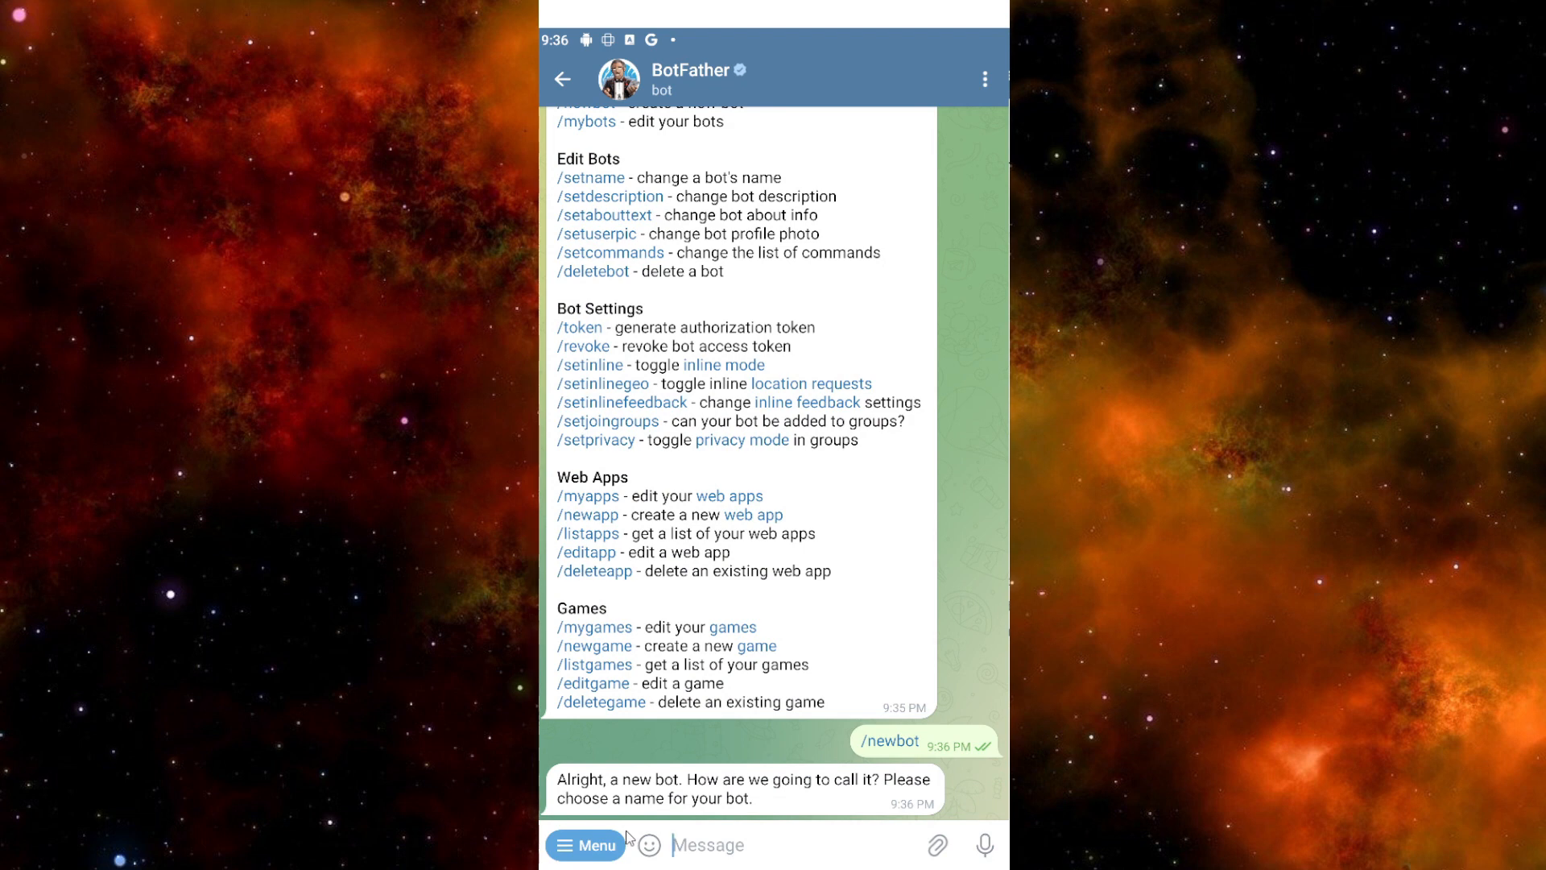
Name the new bot togetherbot and send the name to BotFather
{"action": "type", "text": "toget"}
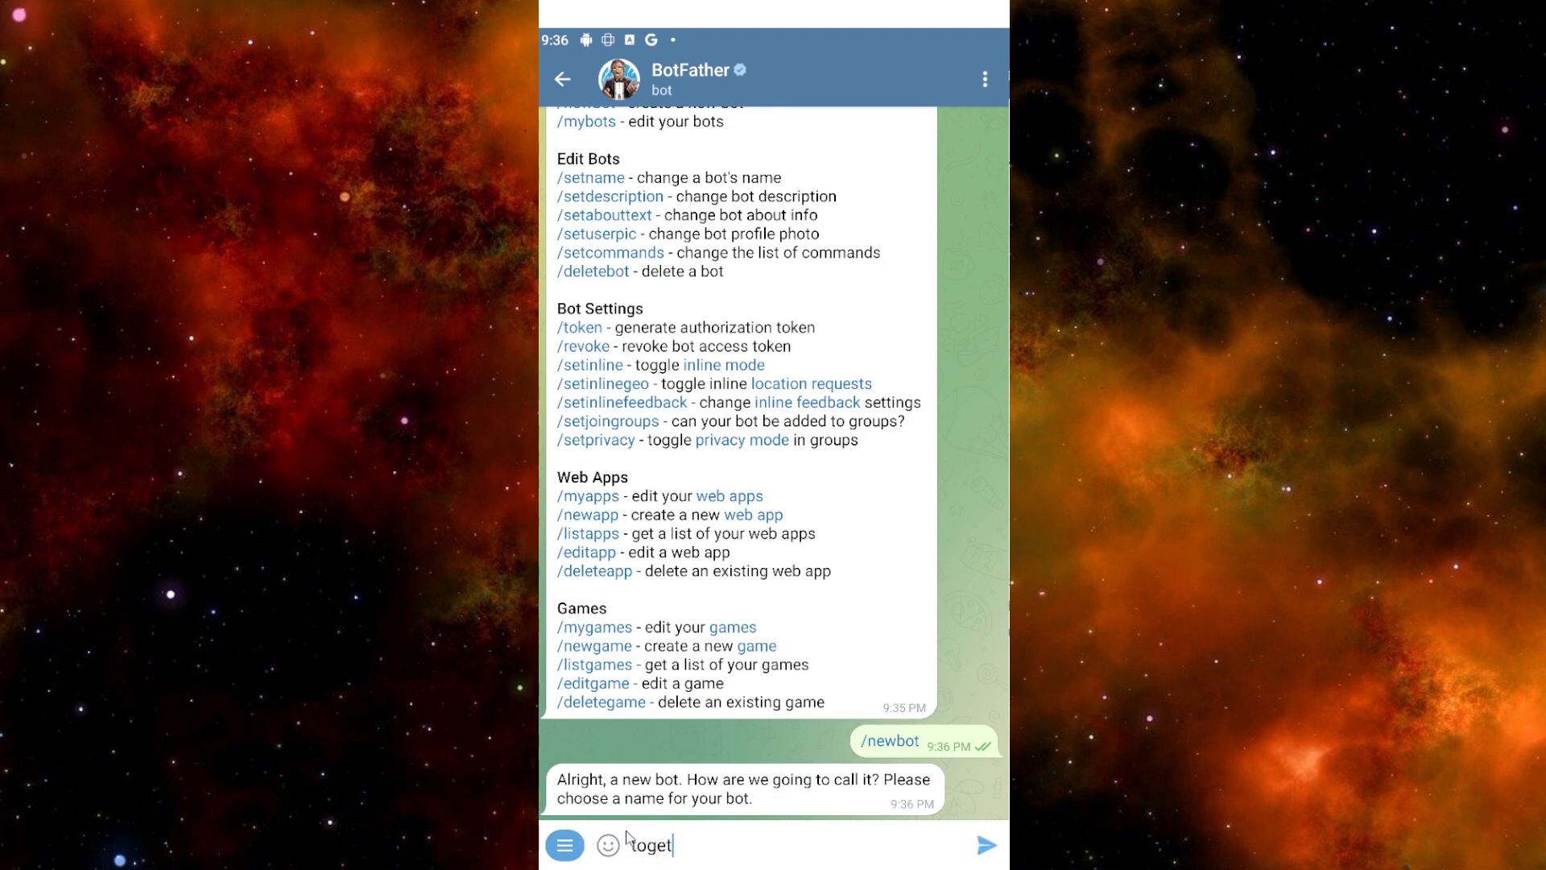
{"action": "type", "text": "herbot"}
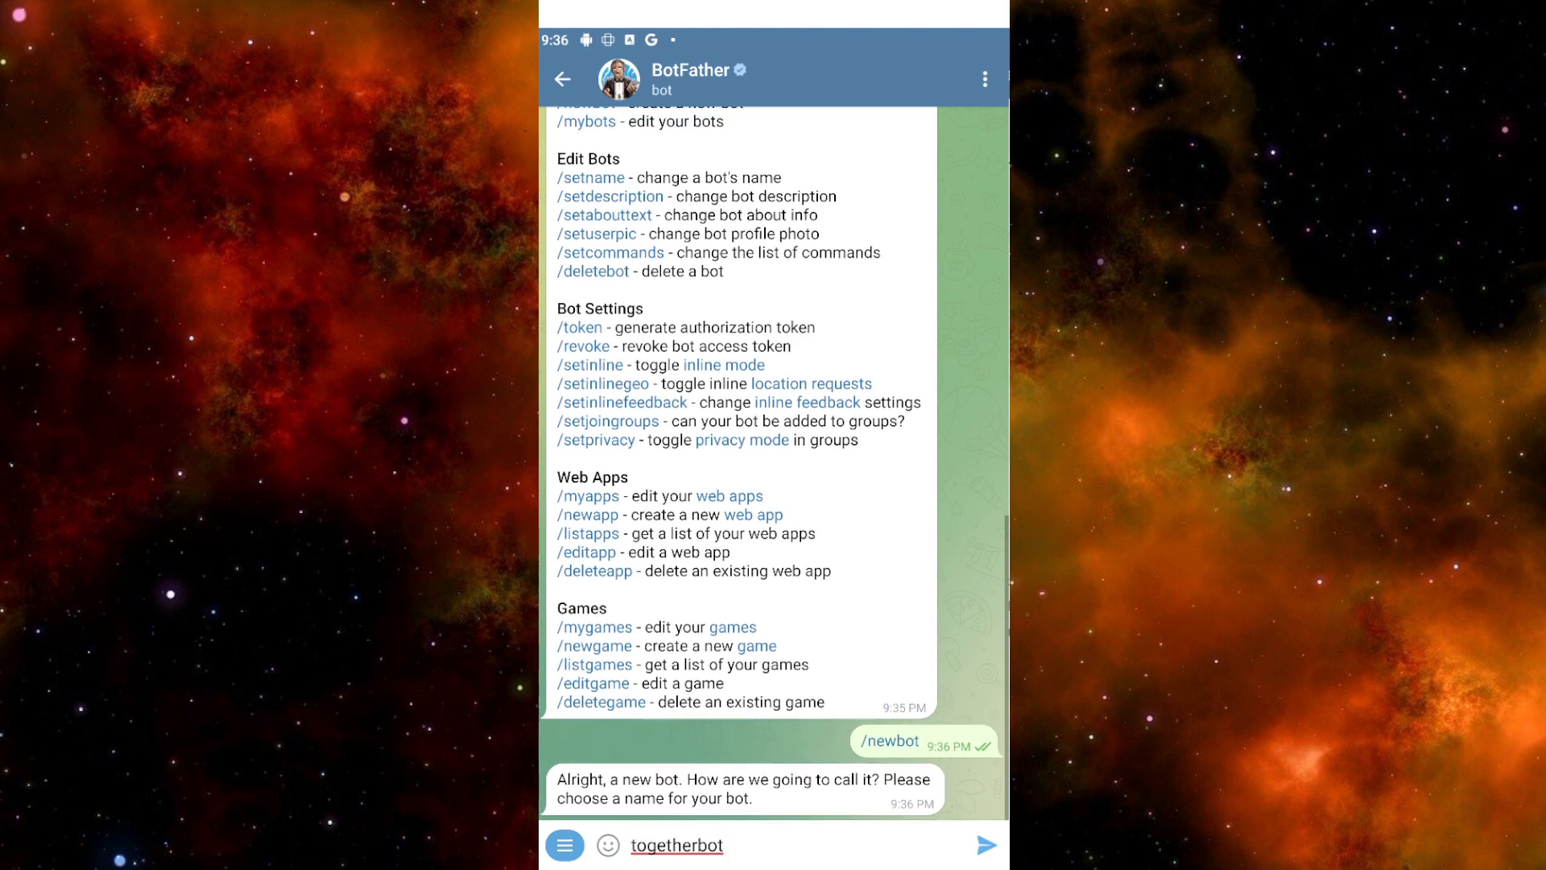
{"action": "left_click", "coordinate": [986, 845]}
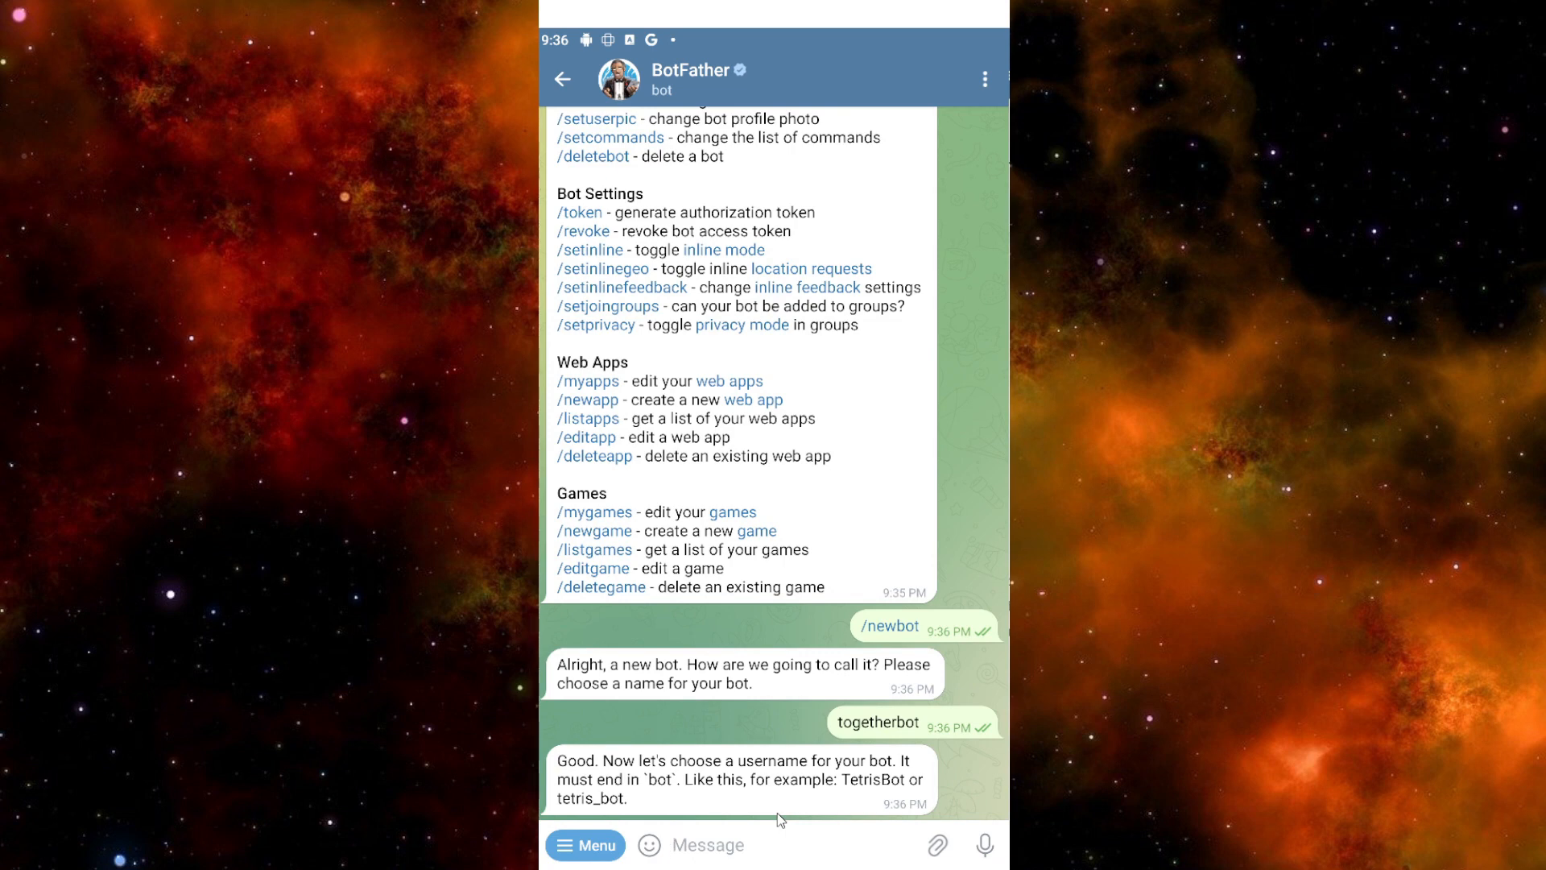
Submit togetheronlybot as the bot's username and copy the API token that BotFather issues
{"action": "type", "text": "togetherony"}
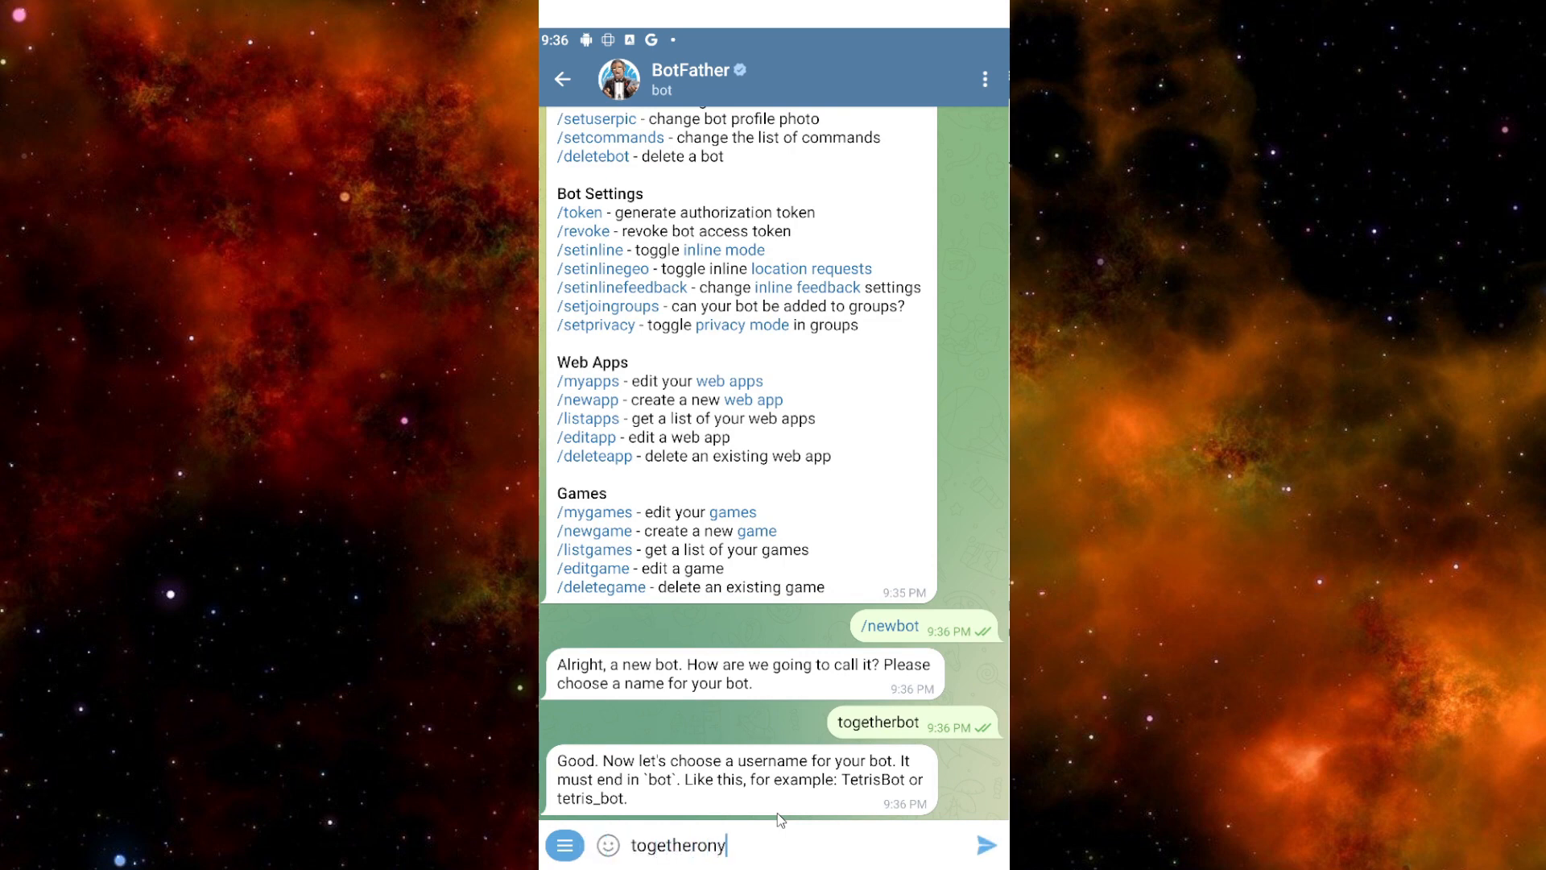
{"action": "key", "text": "BackSpace"}
{"action": "type", "text": "lybot"}
{"action": "left_click", "coordinate": [986, 845]}
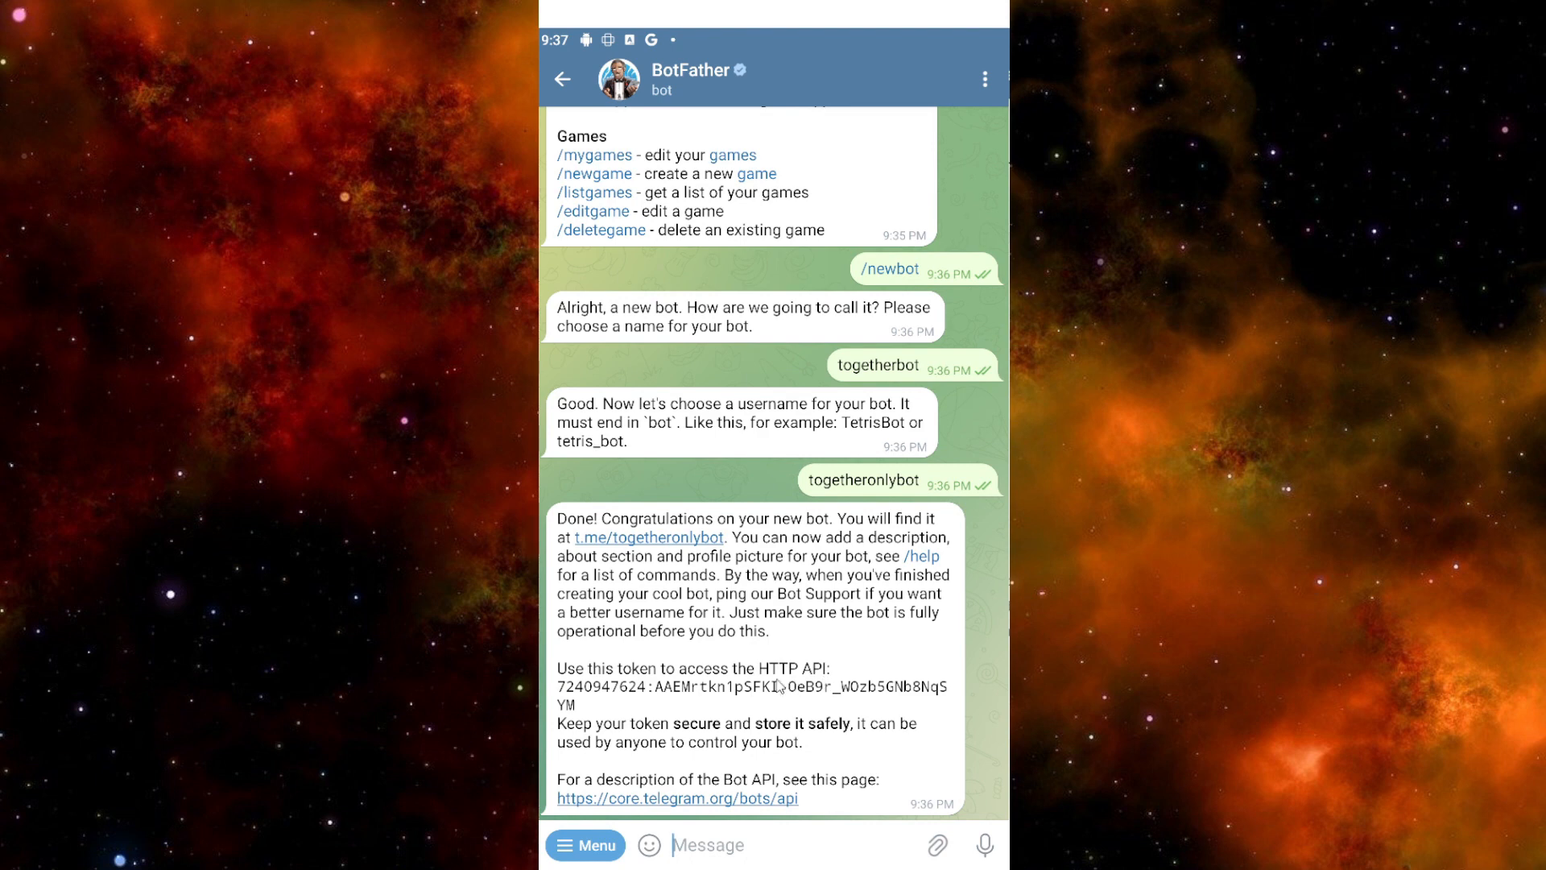
{"action": "left_click", "coordinate": [565, 694]}
{"action": "left_click", "coordinate": [561, 80]}
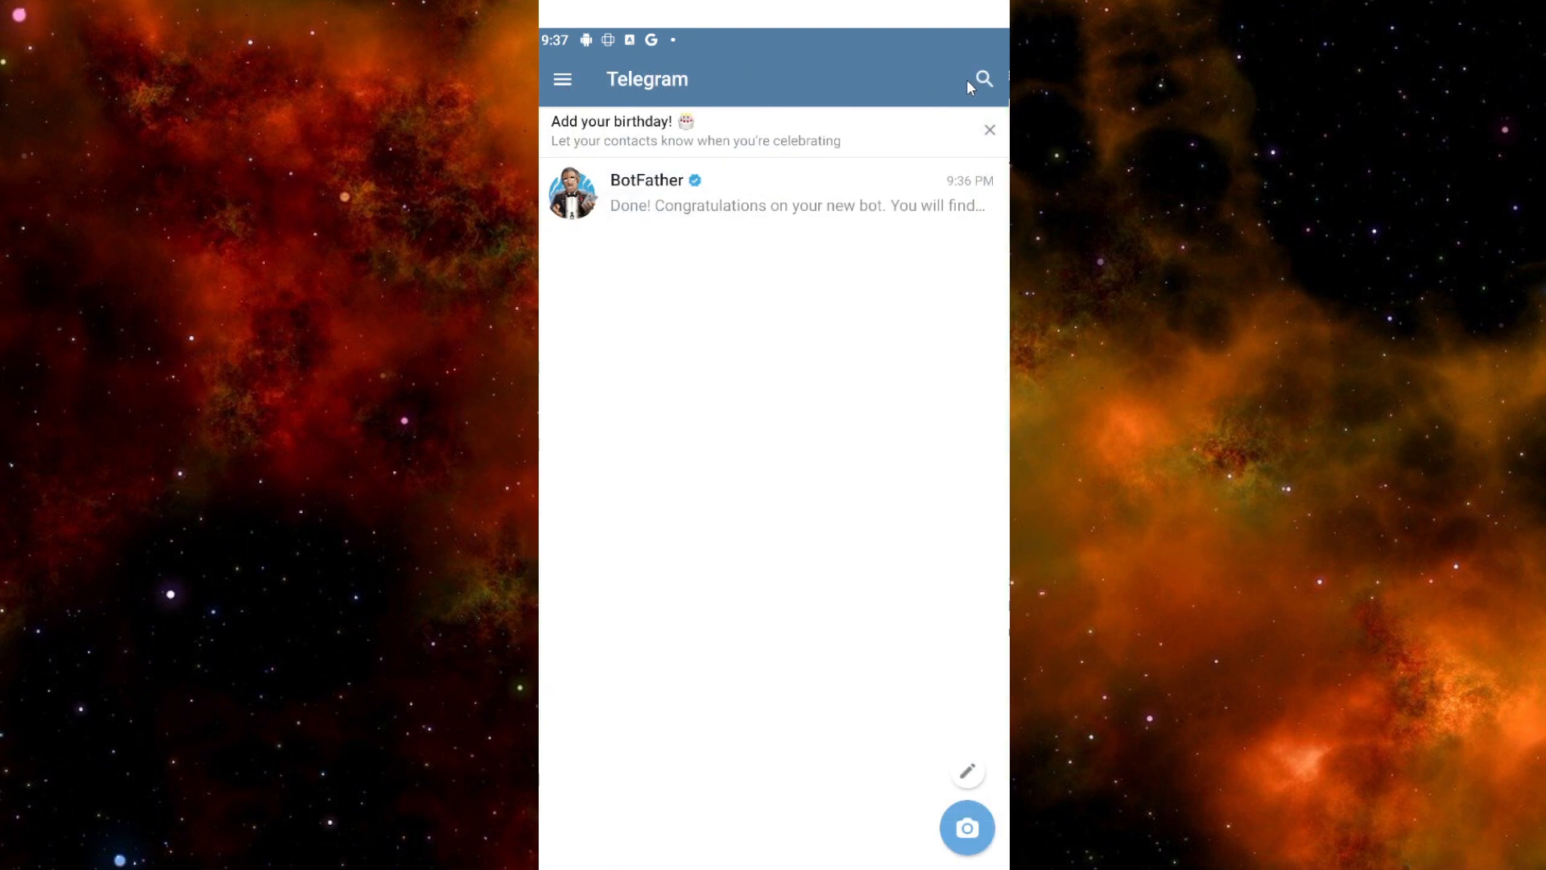
{"action": "left_click", "coordinate": [975, 83]}
{"action": "type", "text": "m"}
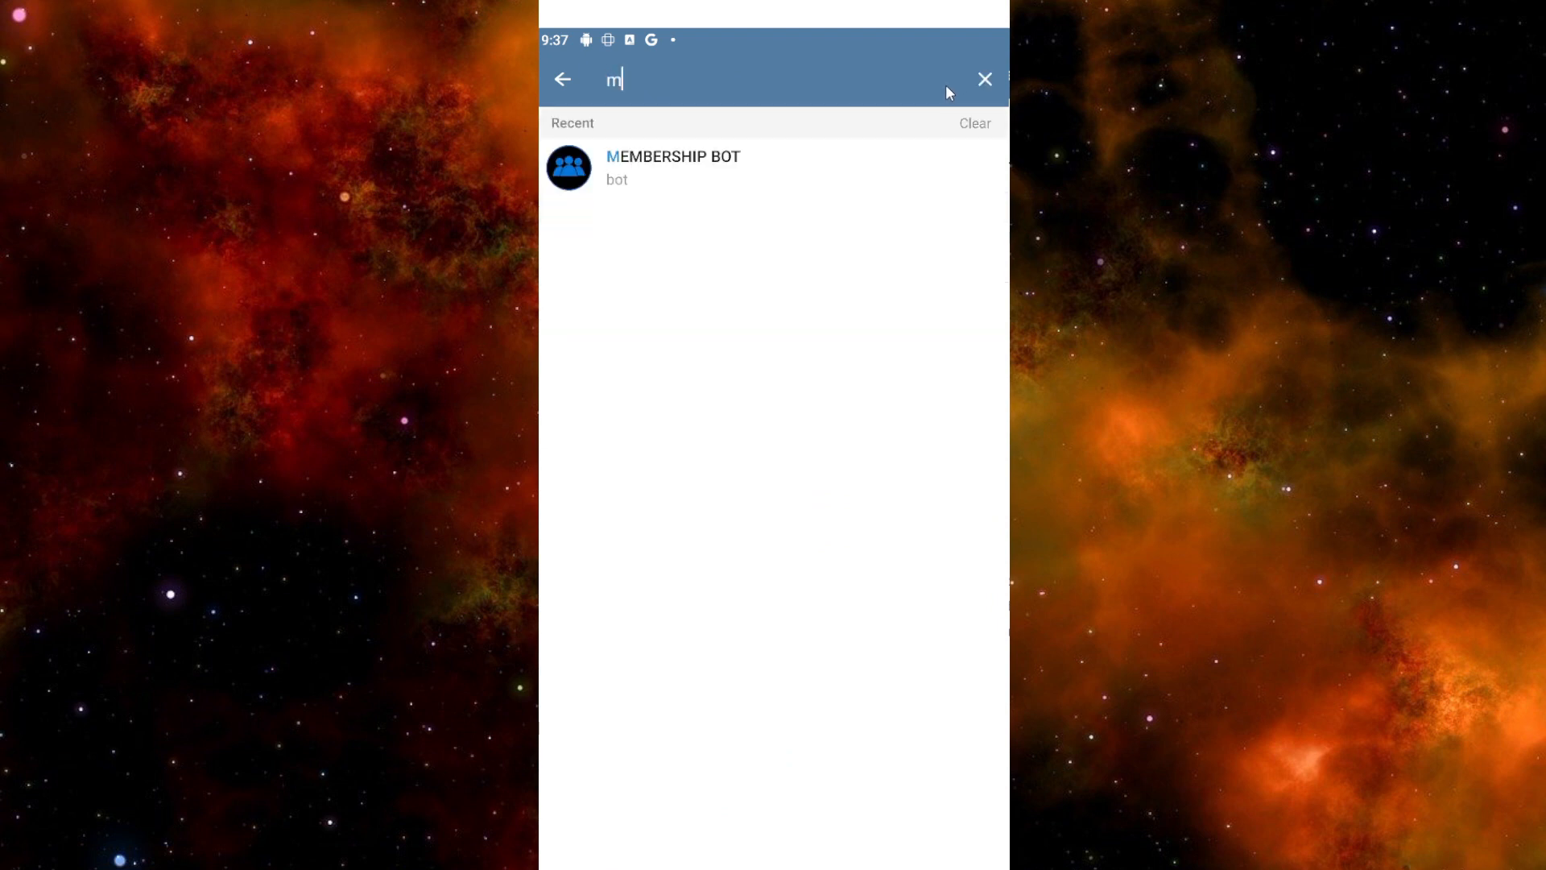
{"action": "type", "text": "enu builder bot"}
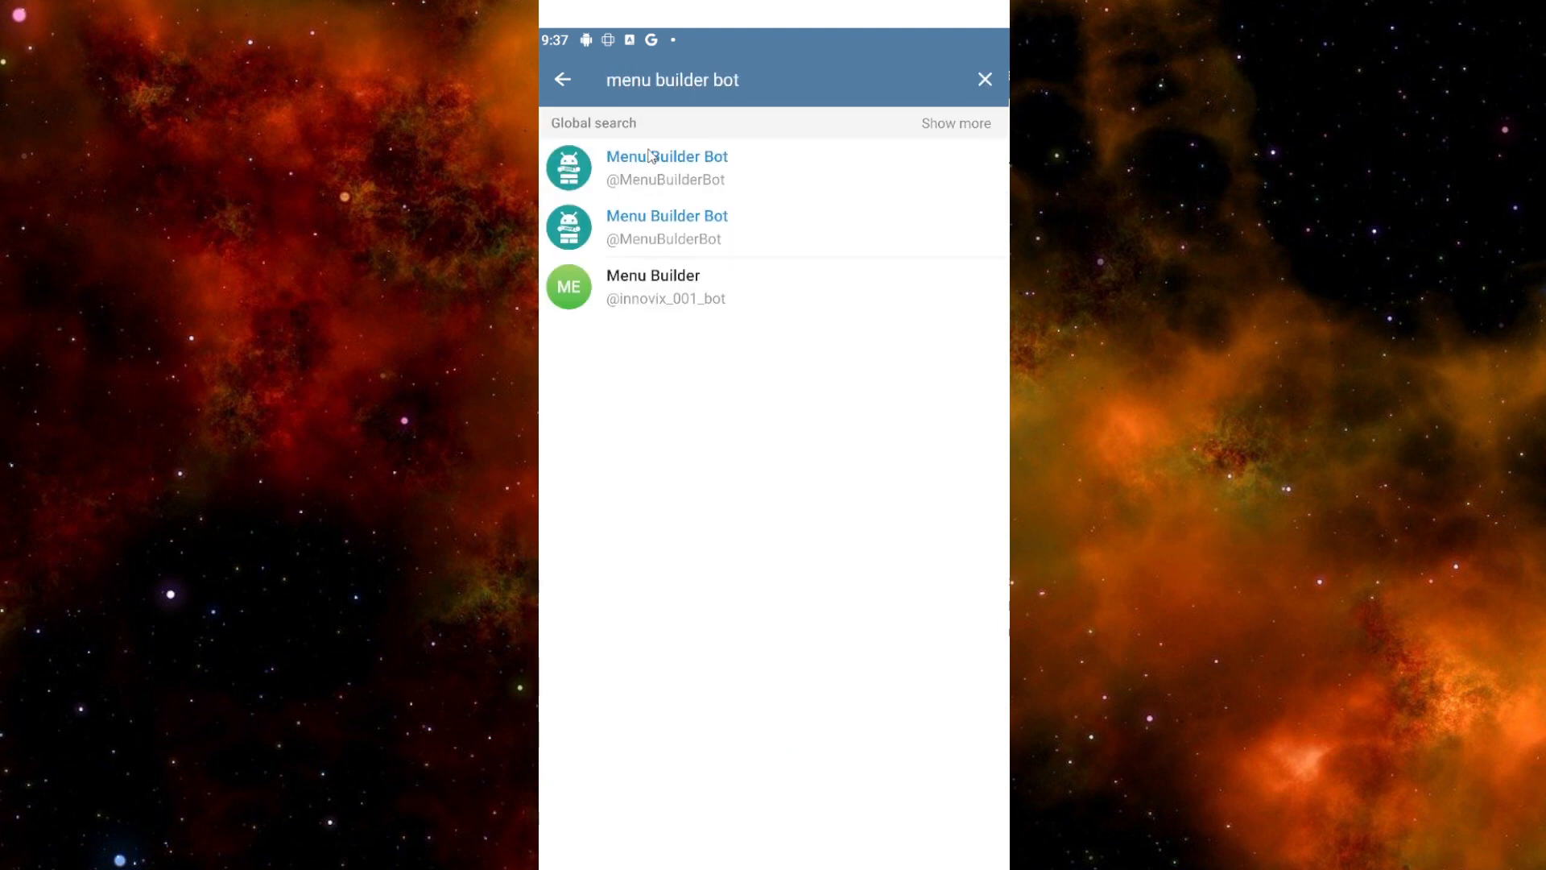
{"action": "left_click", "coordinate": [667, 161]}
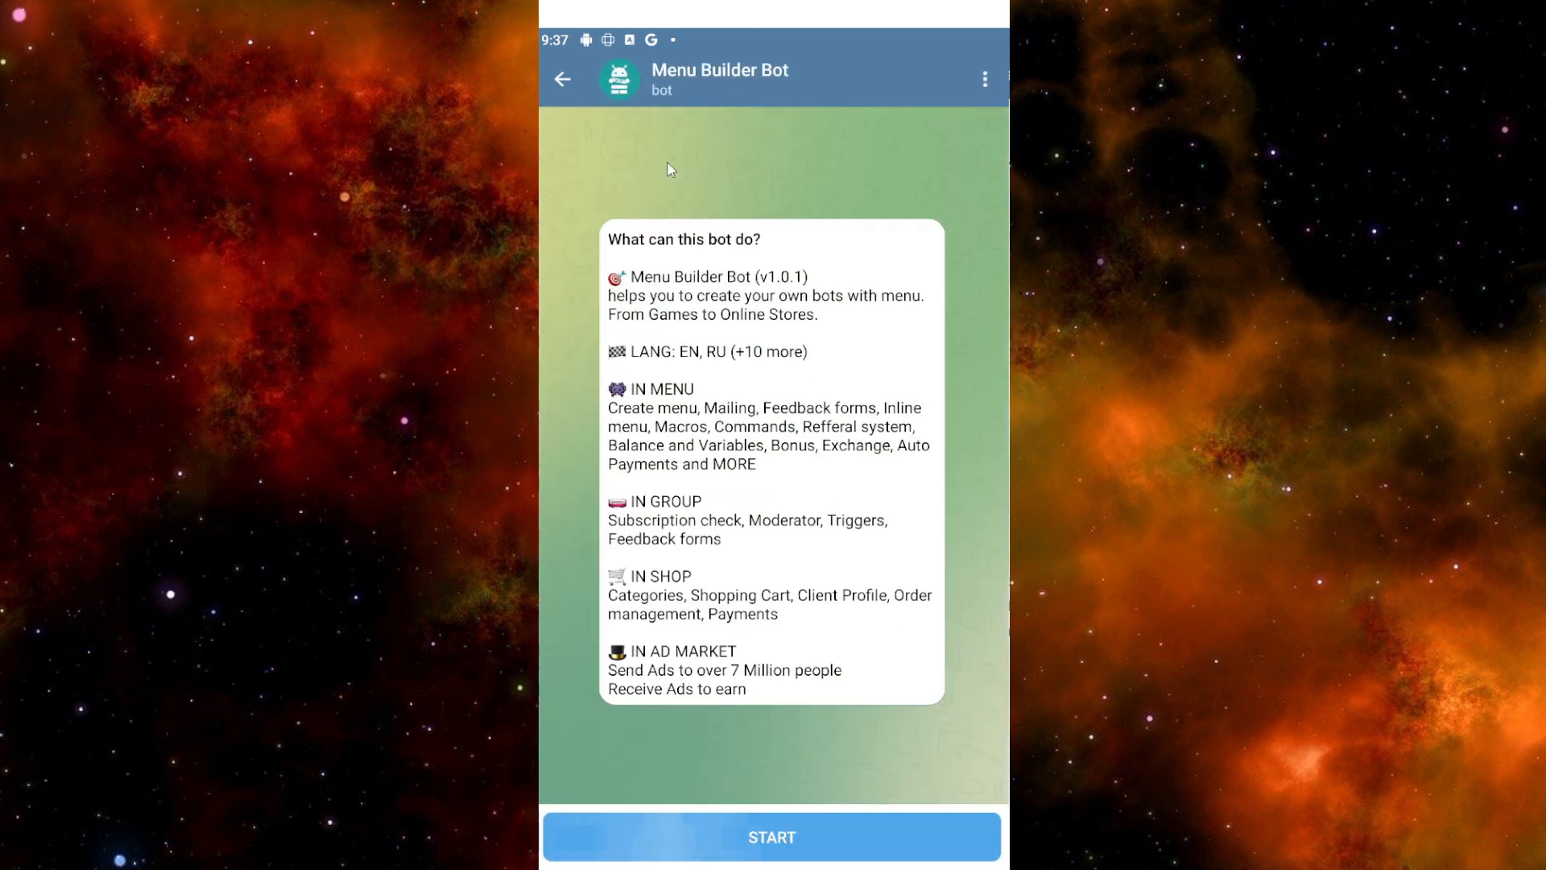
{"action": "left_click", "coordinate": [779, 834]}
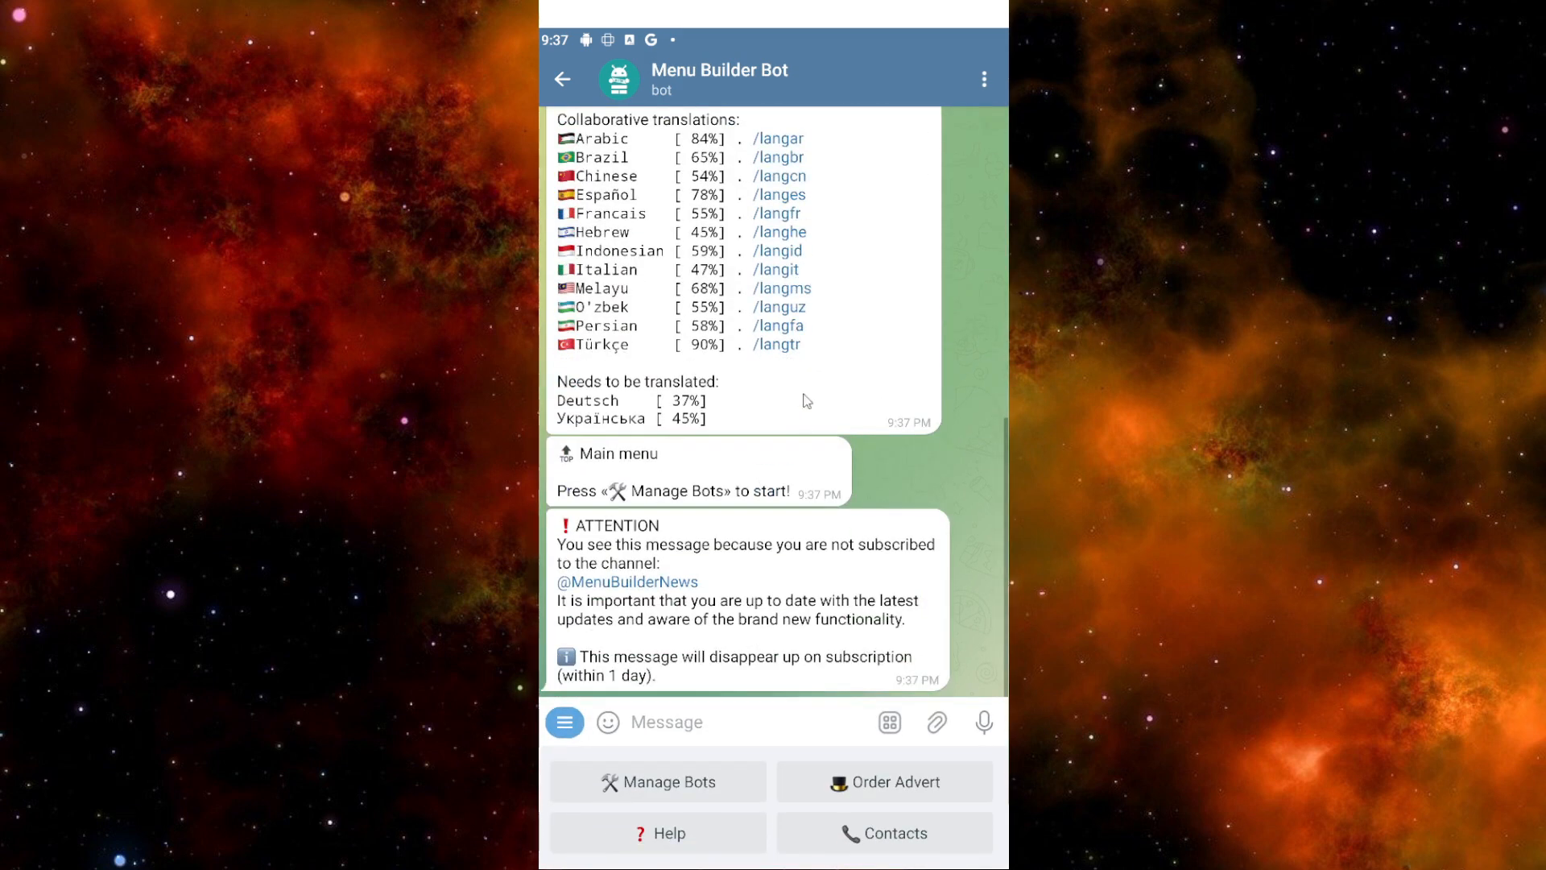
Set Menu Builder Bot's language to English with the /langen command in its welcome message
{"action": "scroll", "coordinate": [777, 394], "scroll_direction": "up", "scroll_amount": 5}
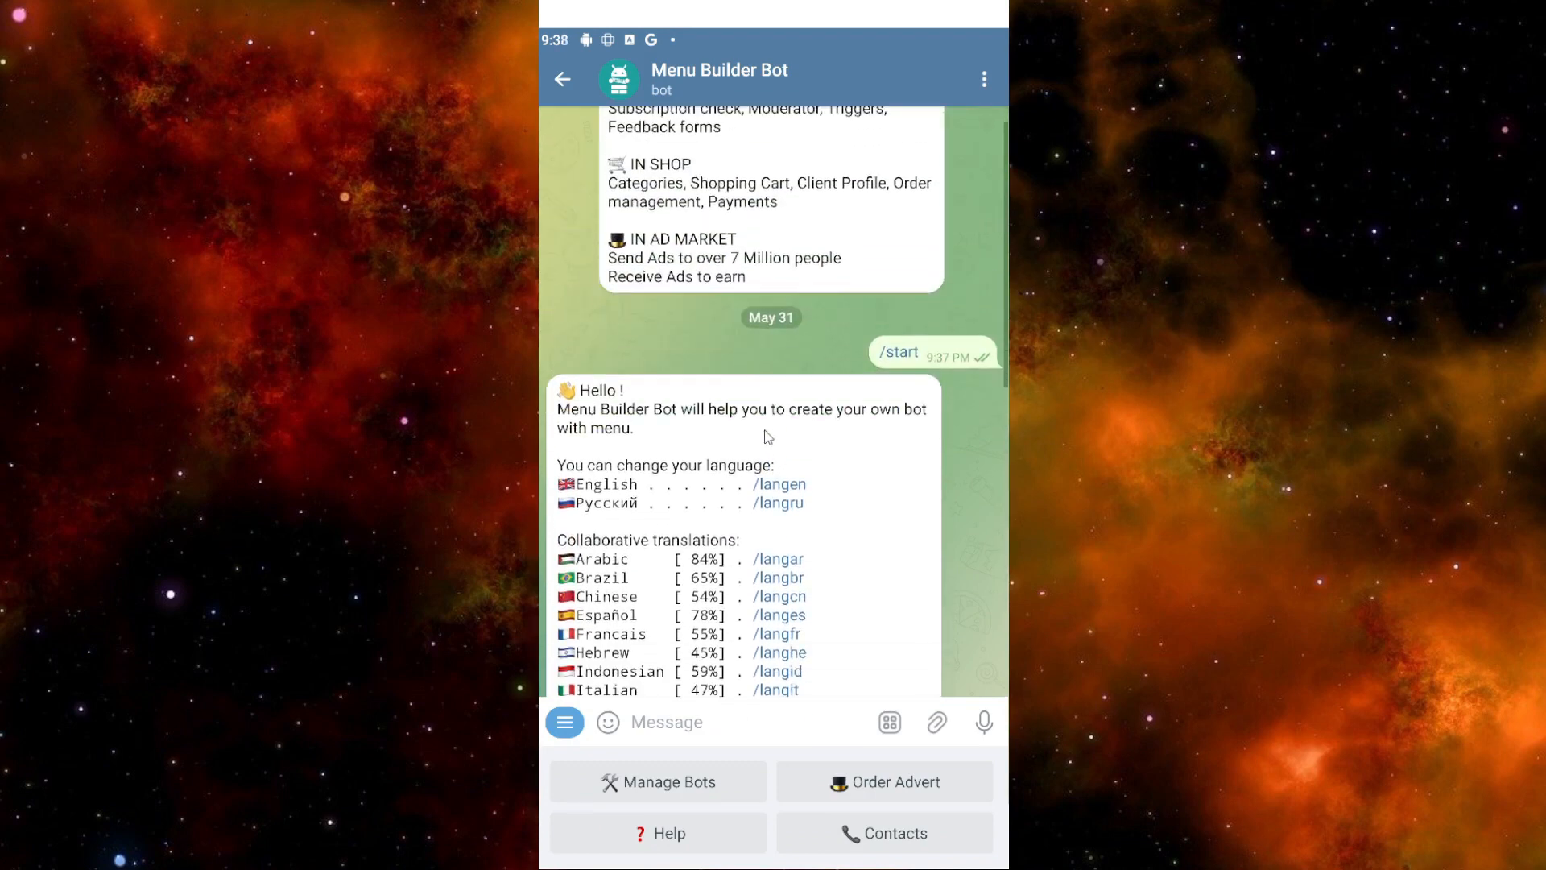
{"action": "scroll", "coordinate": [766, 435], "scroll_direction": "down", "scroll_amount": 3}
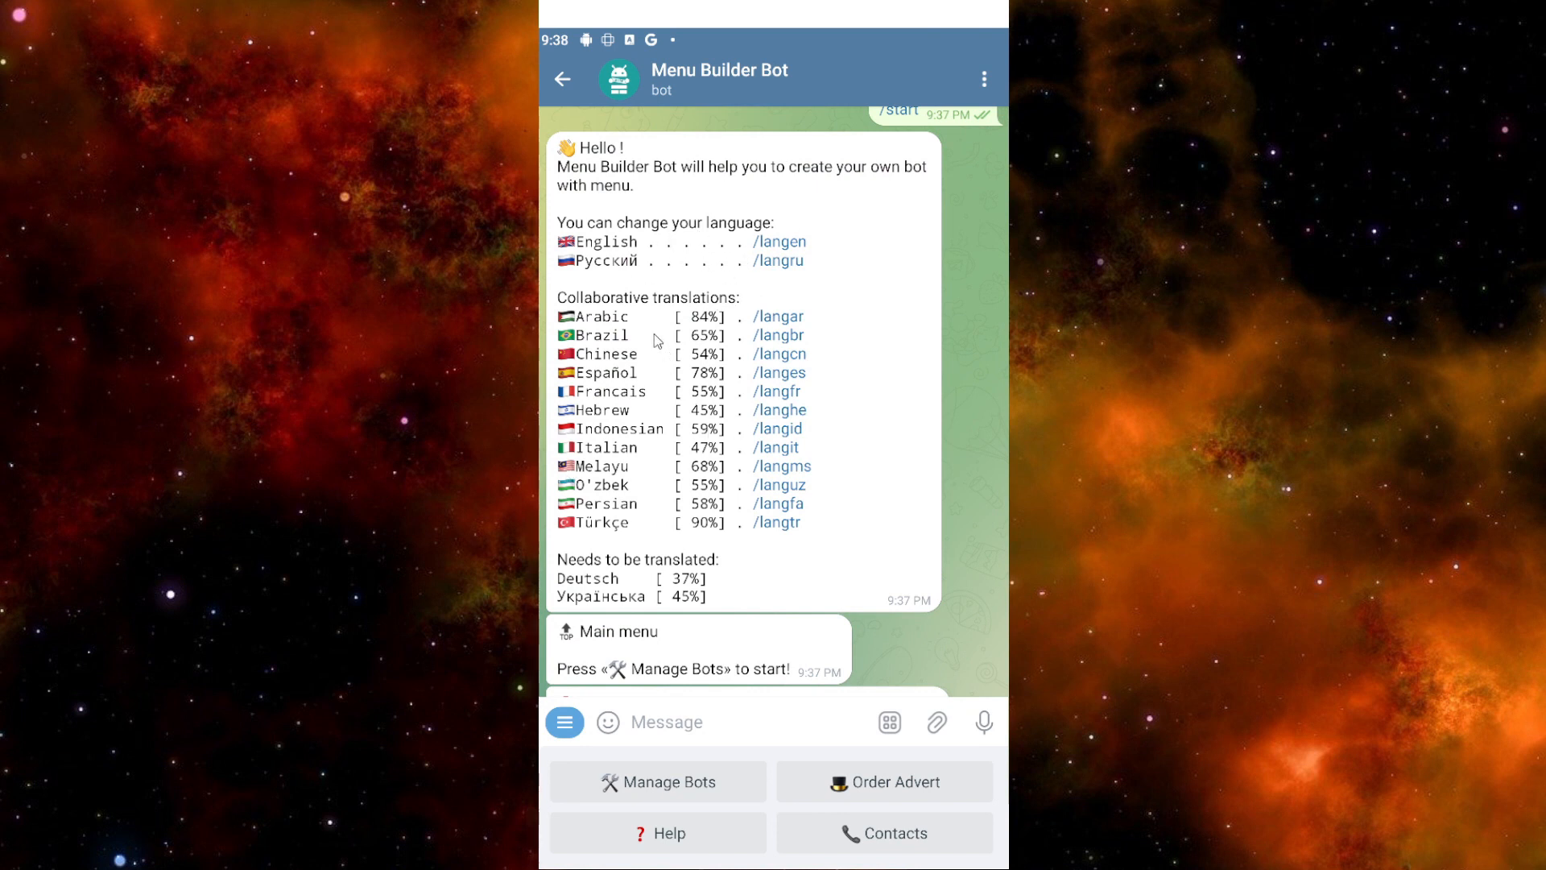
{"action": "left_click", "coordinate": [765, 243]}
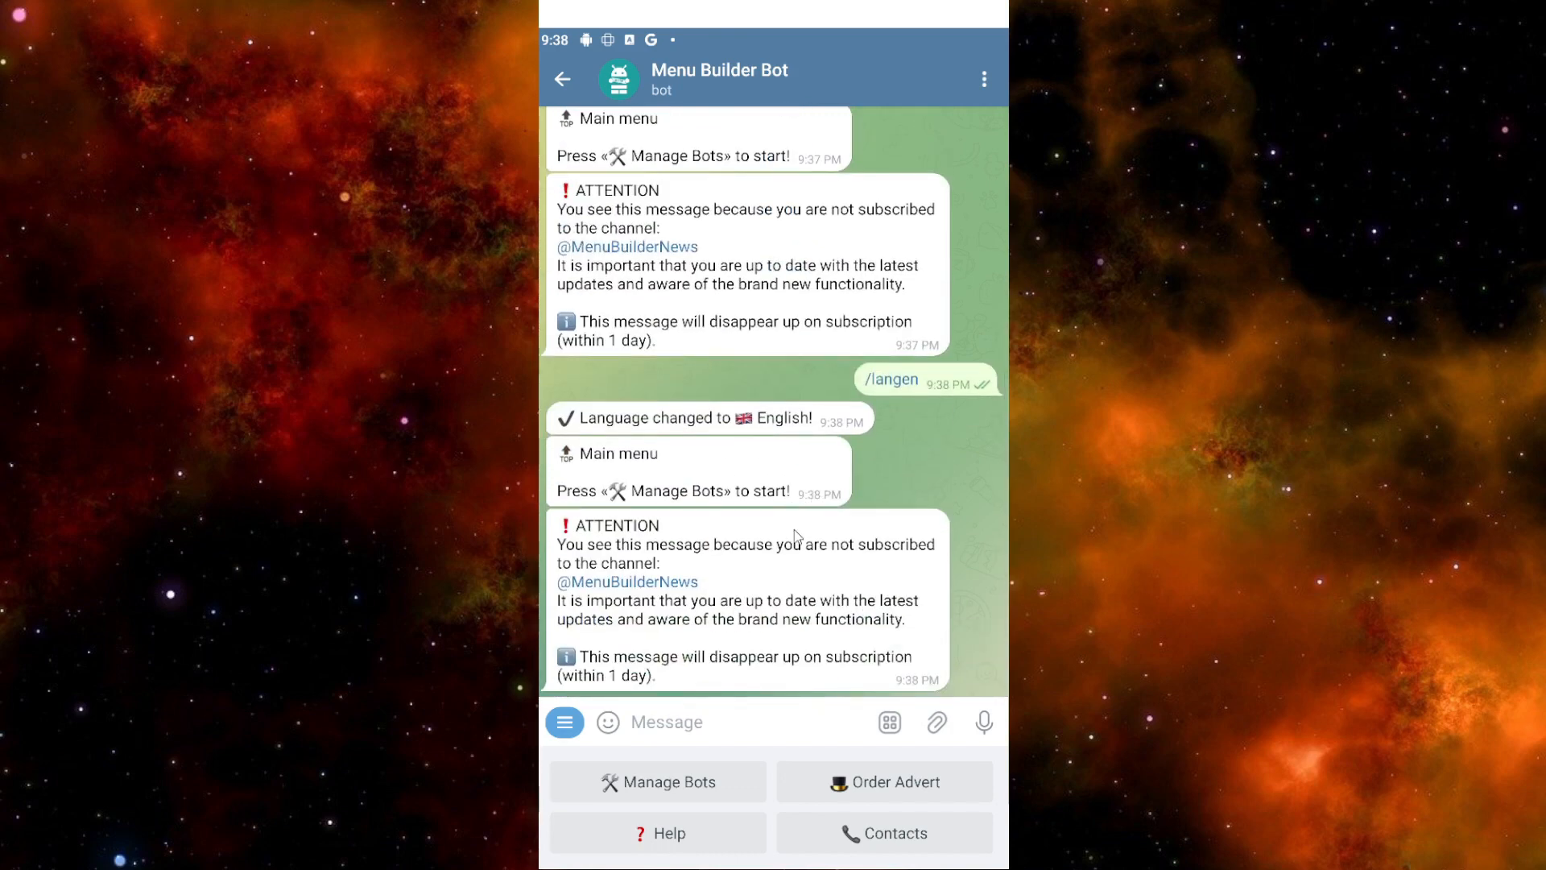
Add a new menu-bot under Manage Bots by pasting and sending the copied bot API token
{"action": "left_click", "coordinate": [646, 783]}
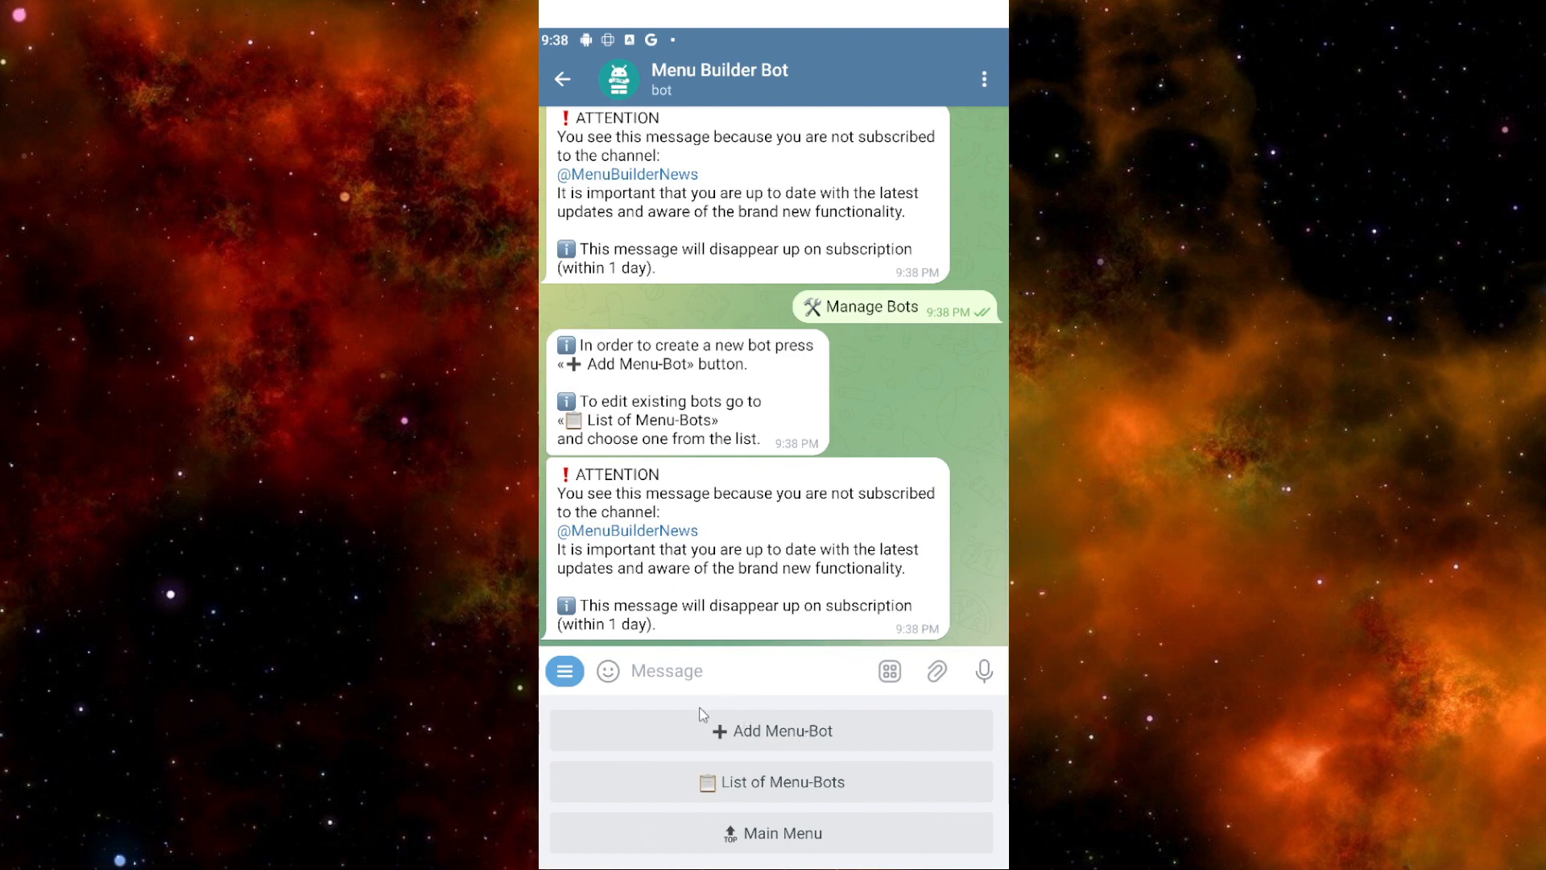
{"action": "left_click", "coordinate": [790, 733]}
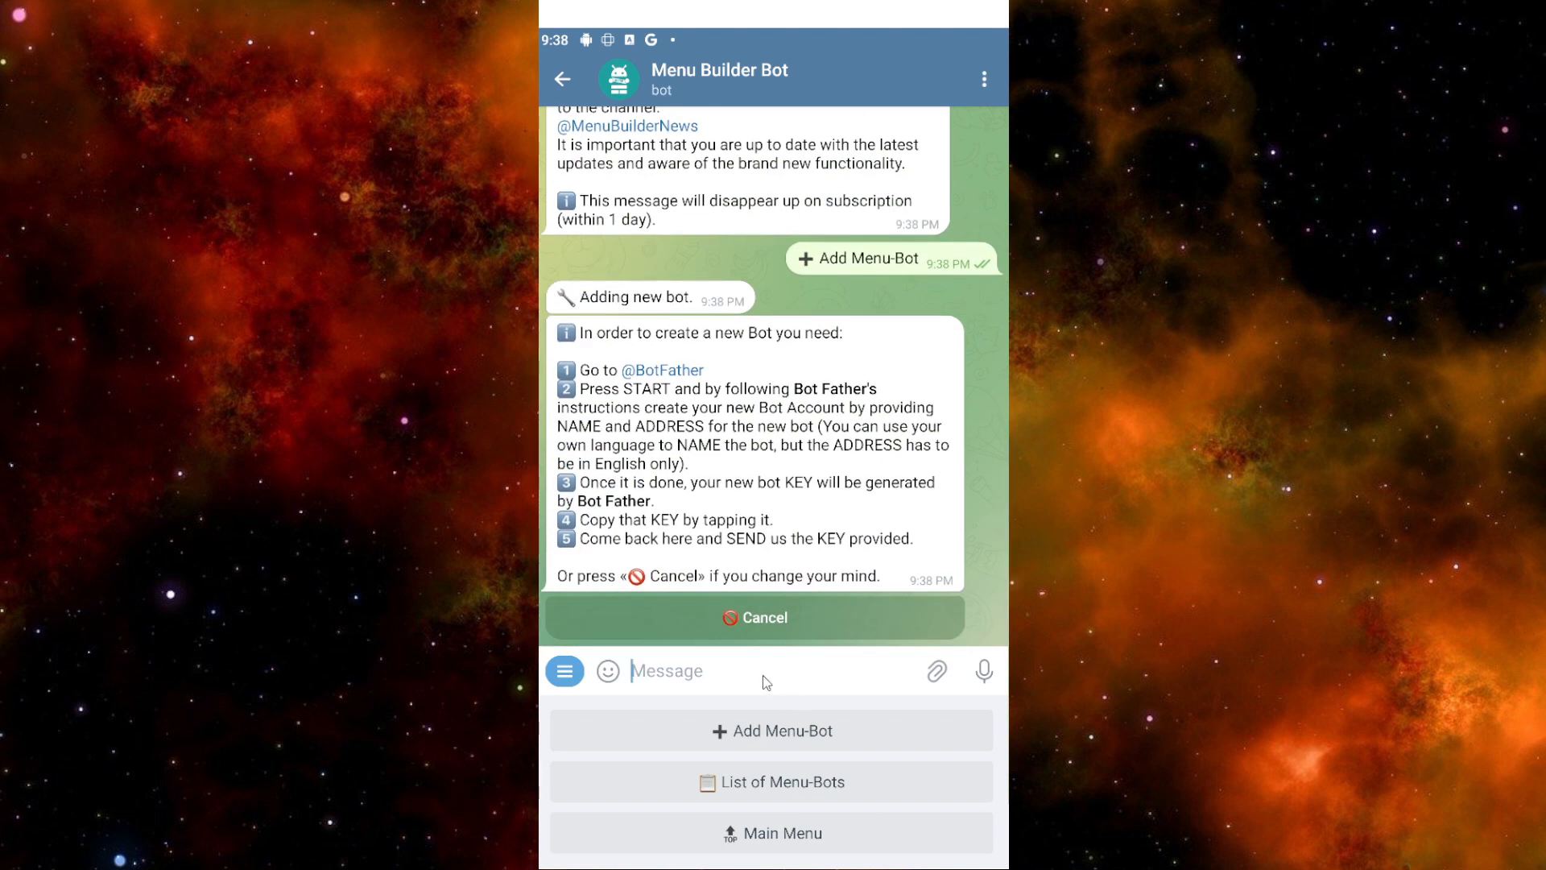
{"action": "key", "text": "ctrl+v"}
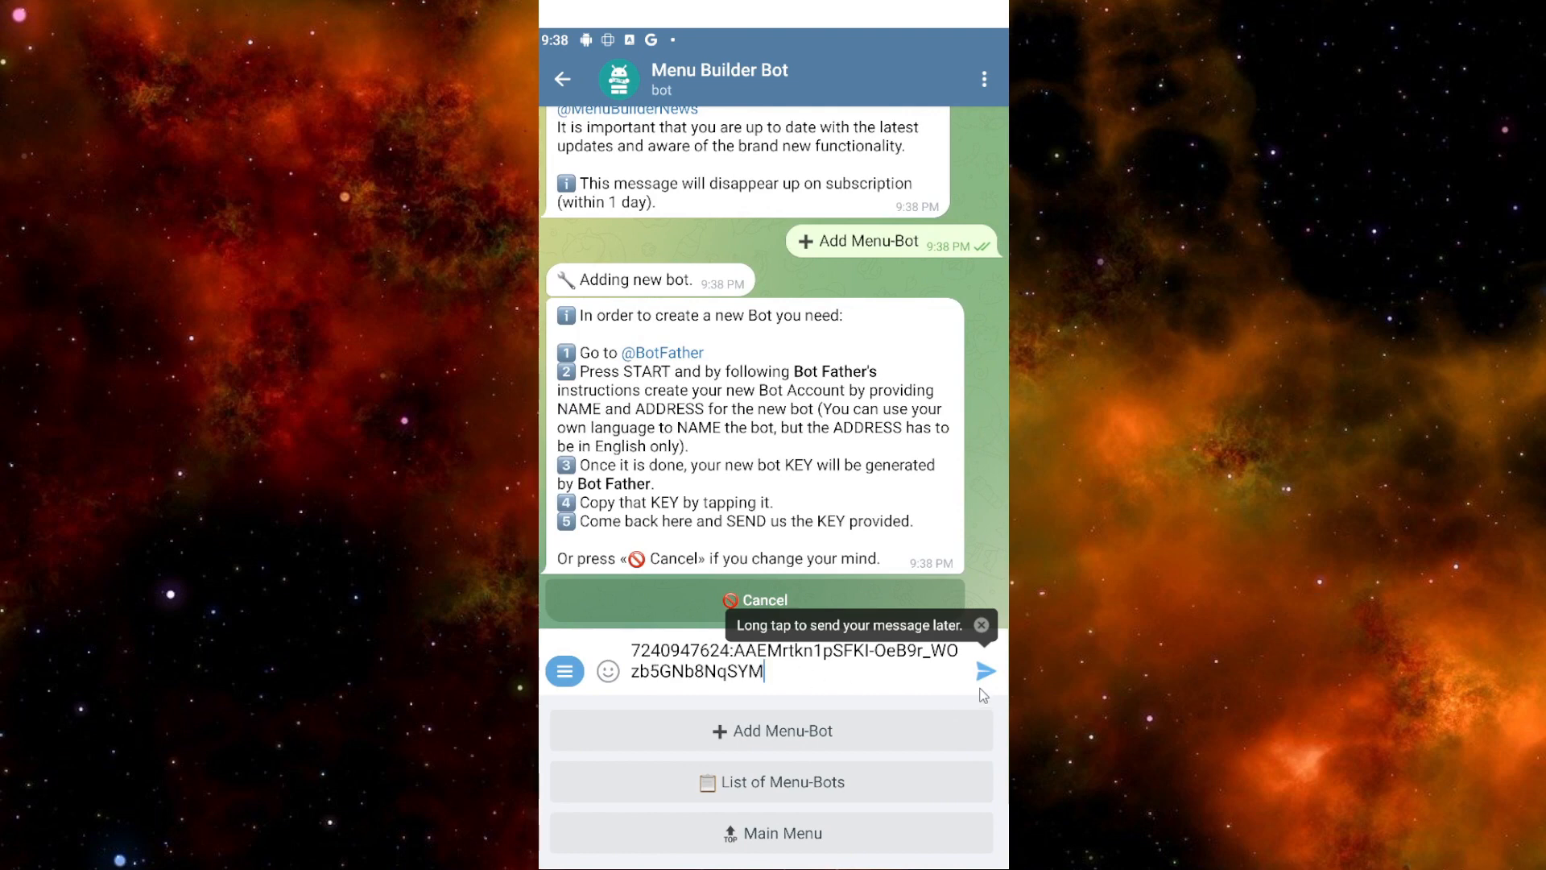
{"action": "left_click", "coordinate": [984, 671]}
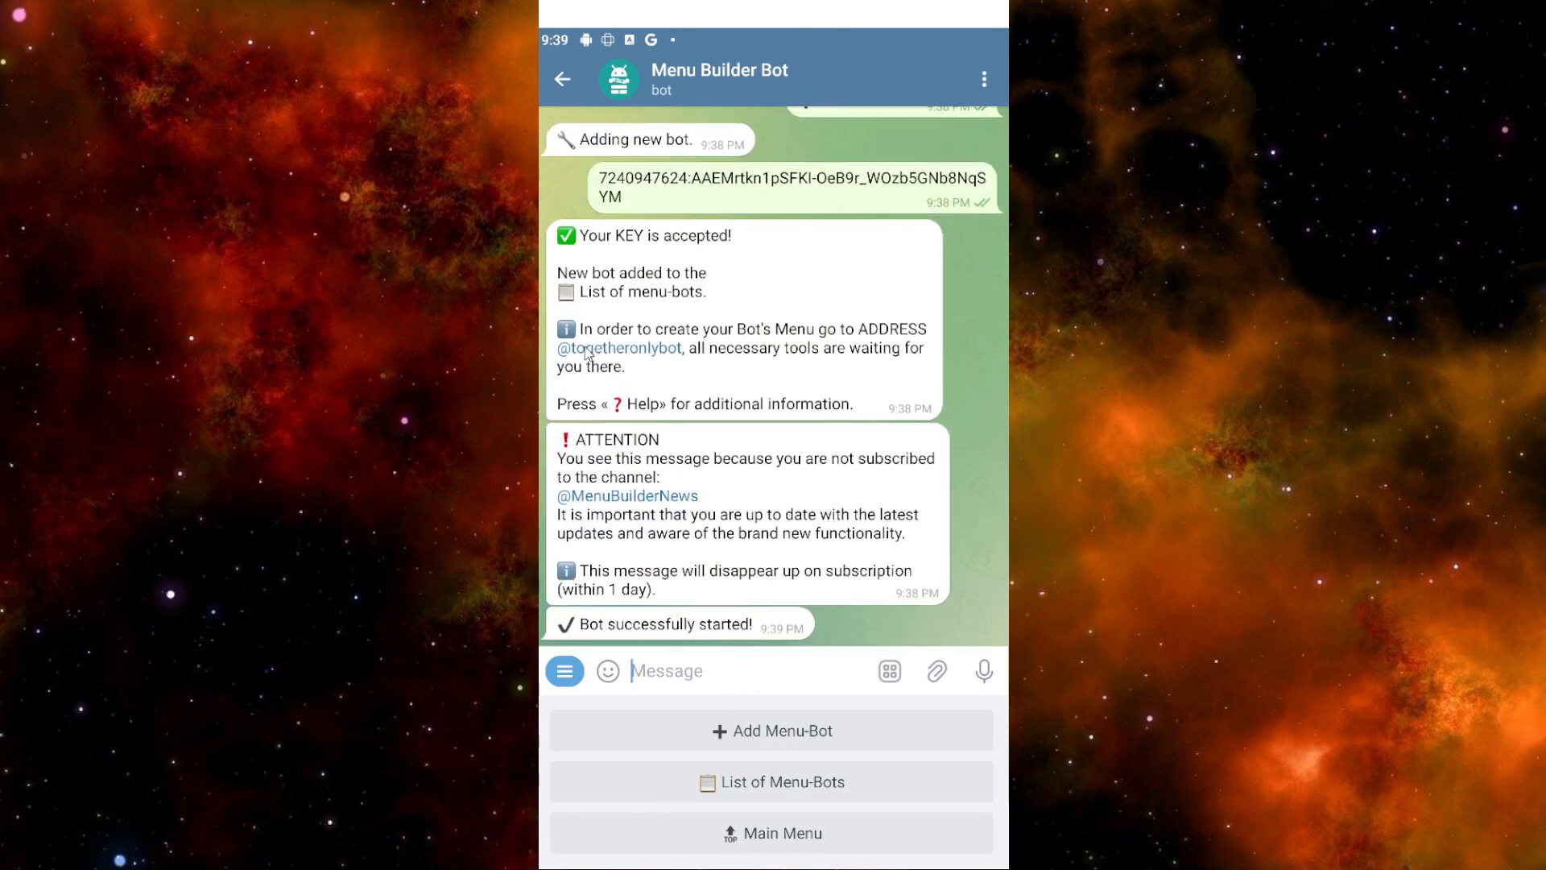
{"action": "left_click", "coordinate": [632, 348]}
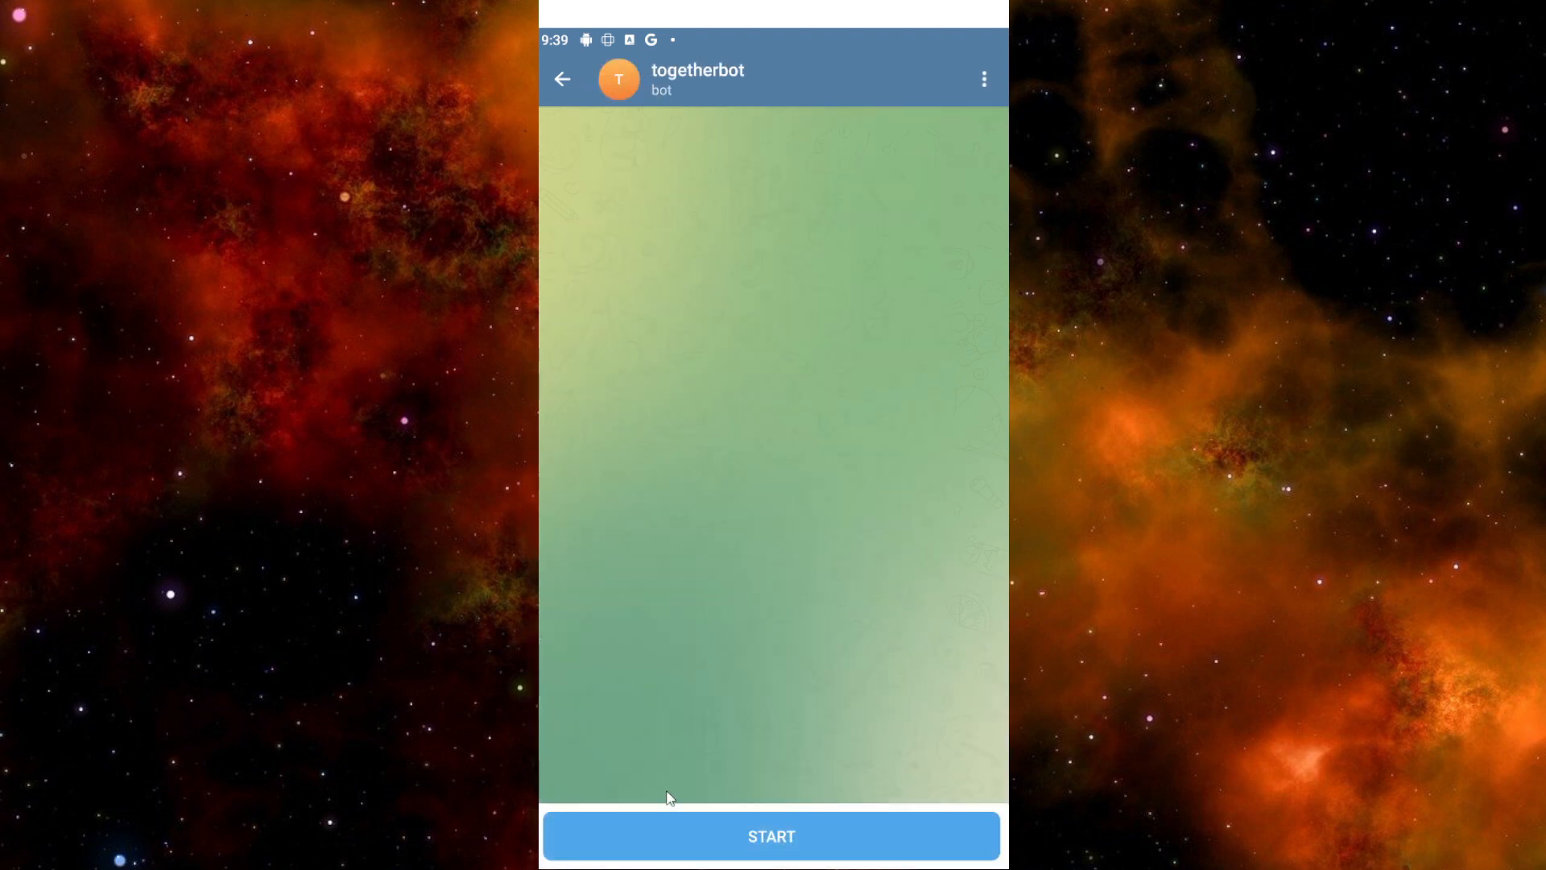
{"action": "left_click", "coordinate": [754, 842]}
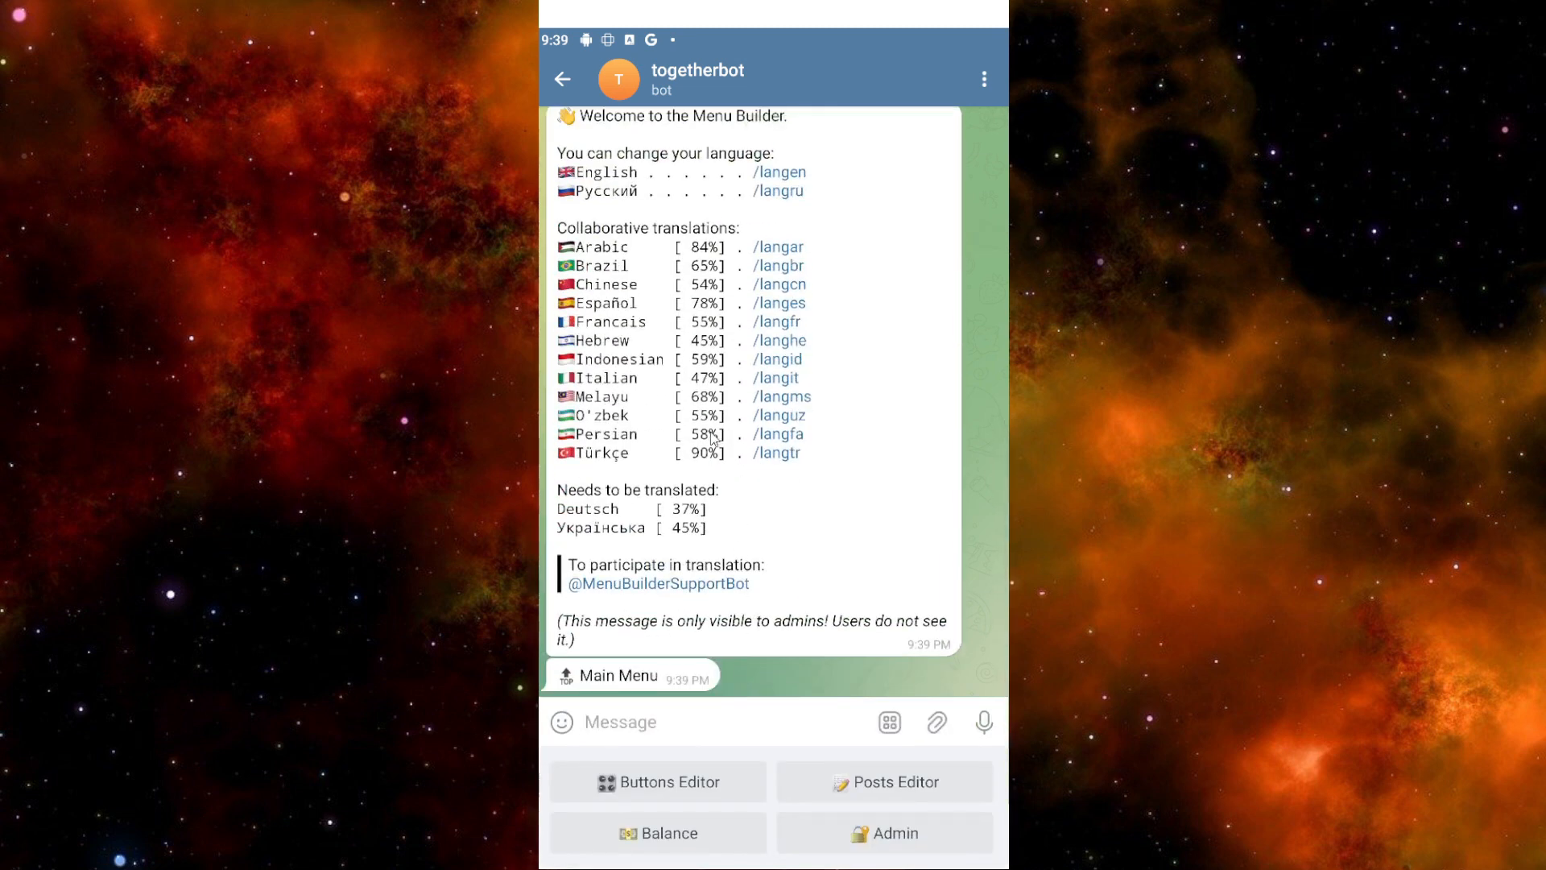
{"action": "left_click", "coordinate": [561, 84]}
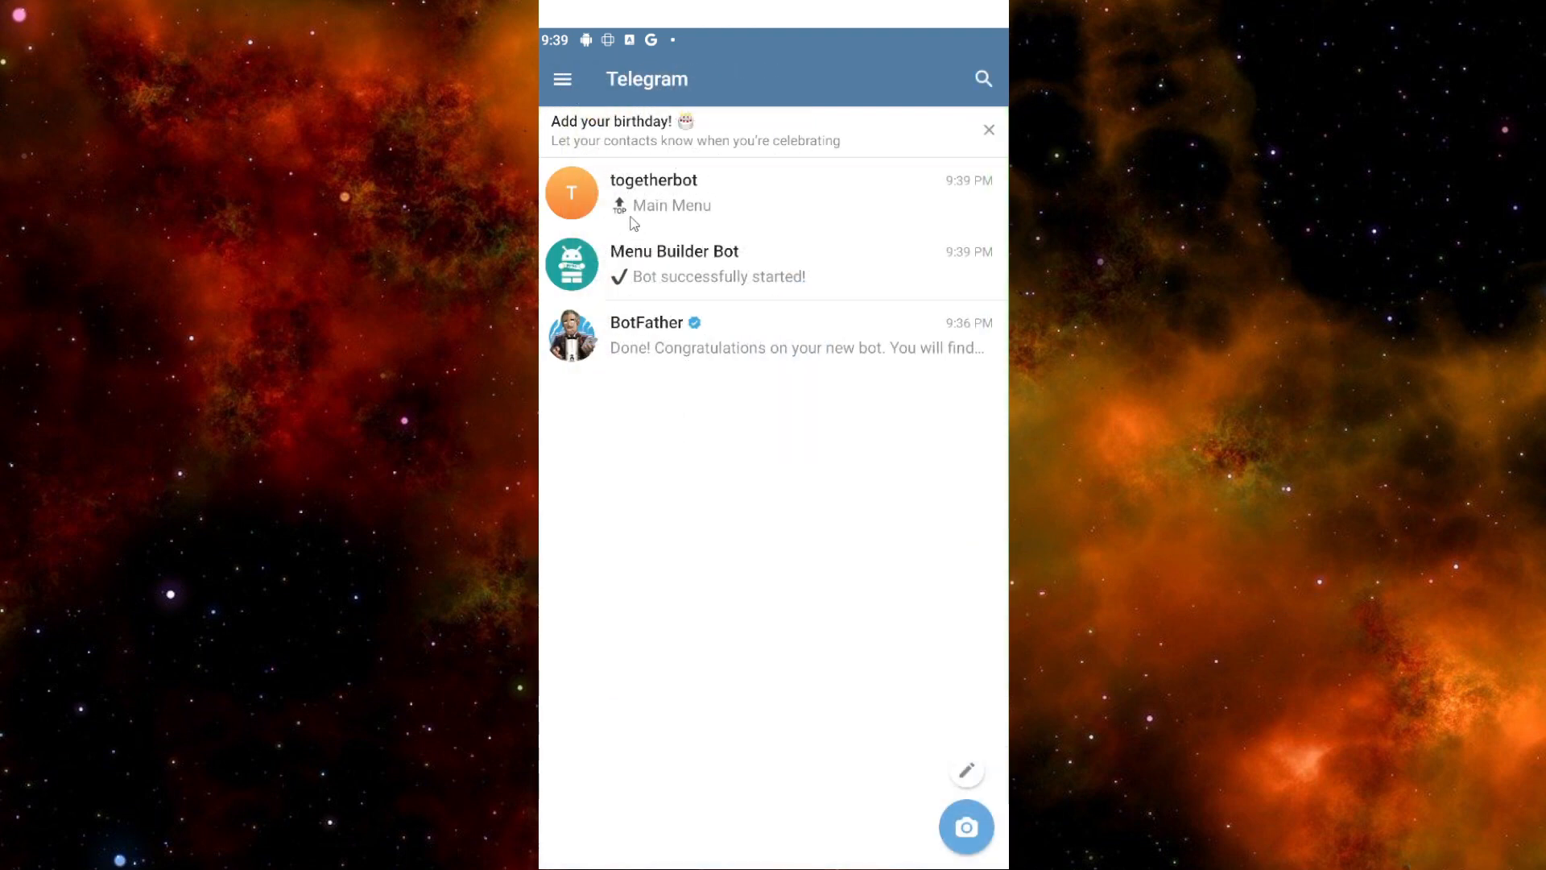
{"action": "left_click", "coordinate": [669, 209]}
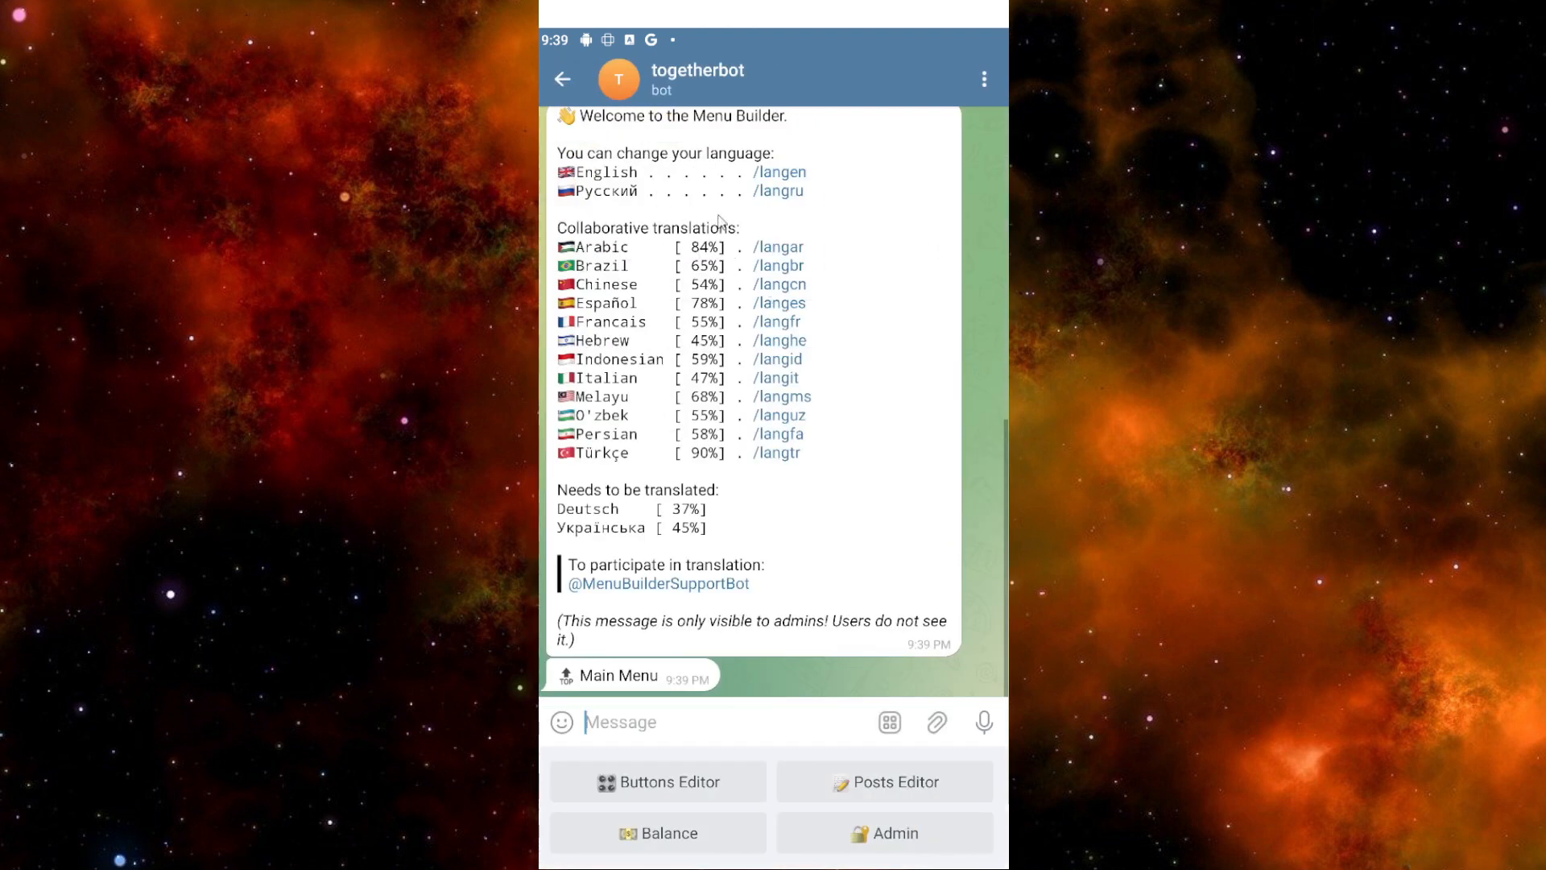
Set togetherbot's language to English with the /langen command in its welcome message
{"action": "scroll", "coordinate": [771, 290], "scroll_direction": "up", "scroll_amount": 2}
{"action": "left_click", "coordinate": [774, 263]}
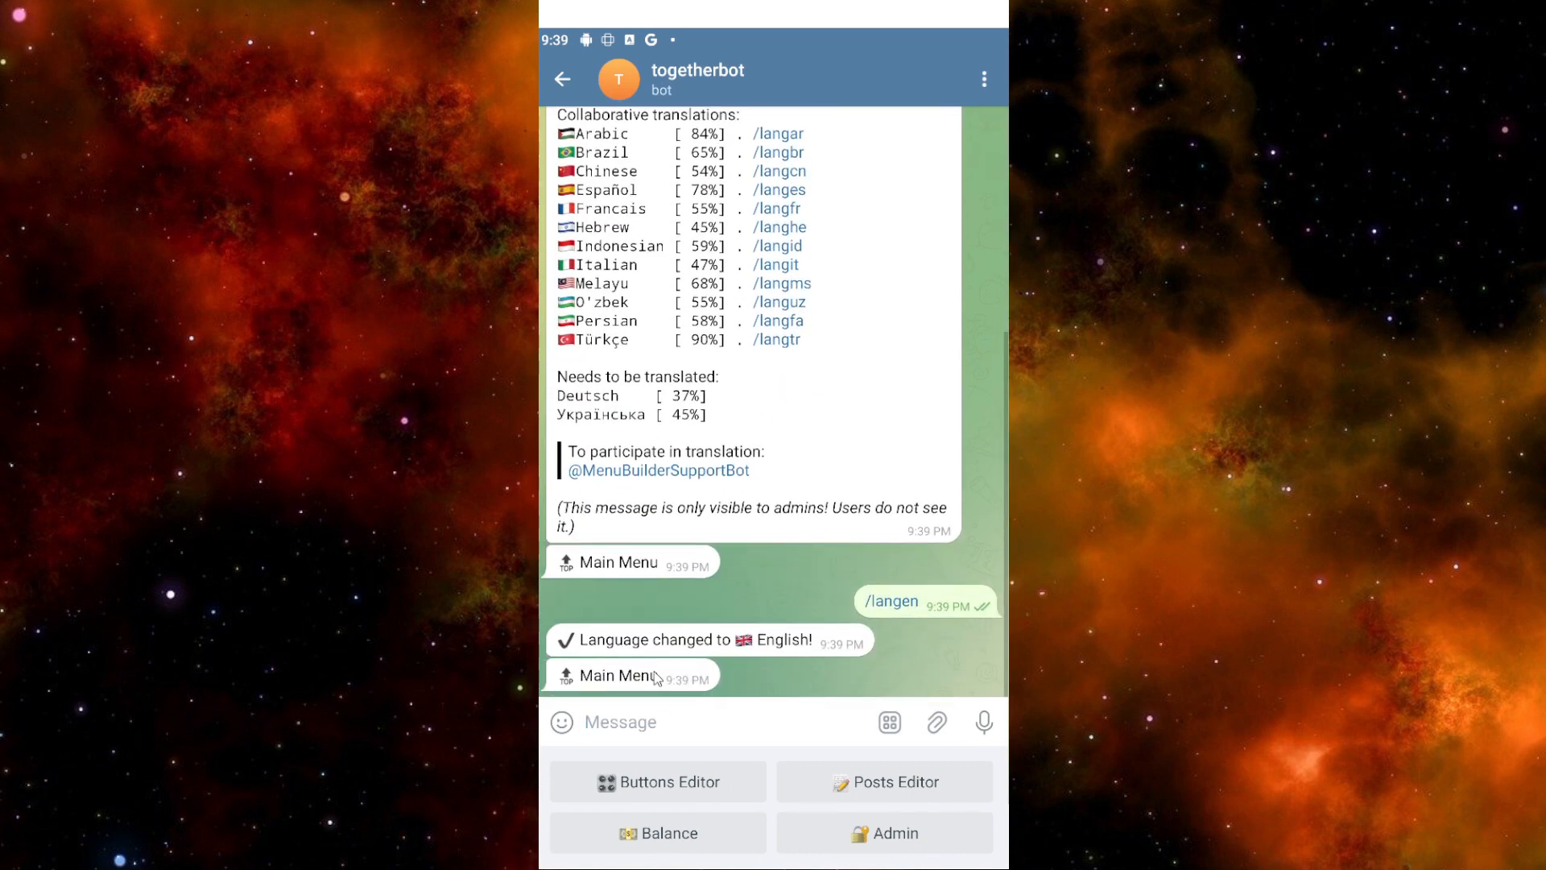
{"action": "left_click", "coordinate": [665, 719]}
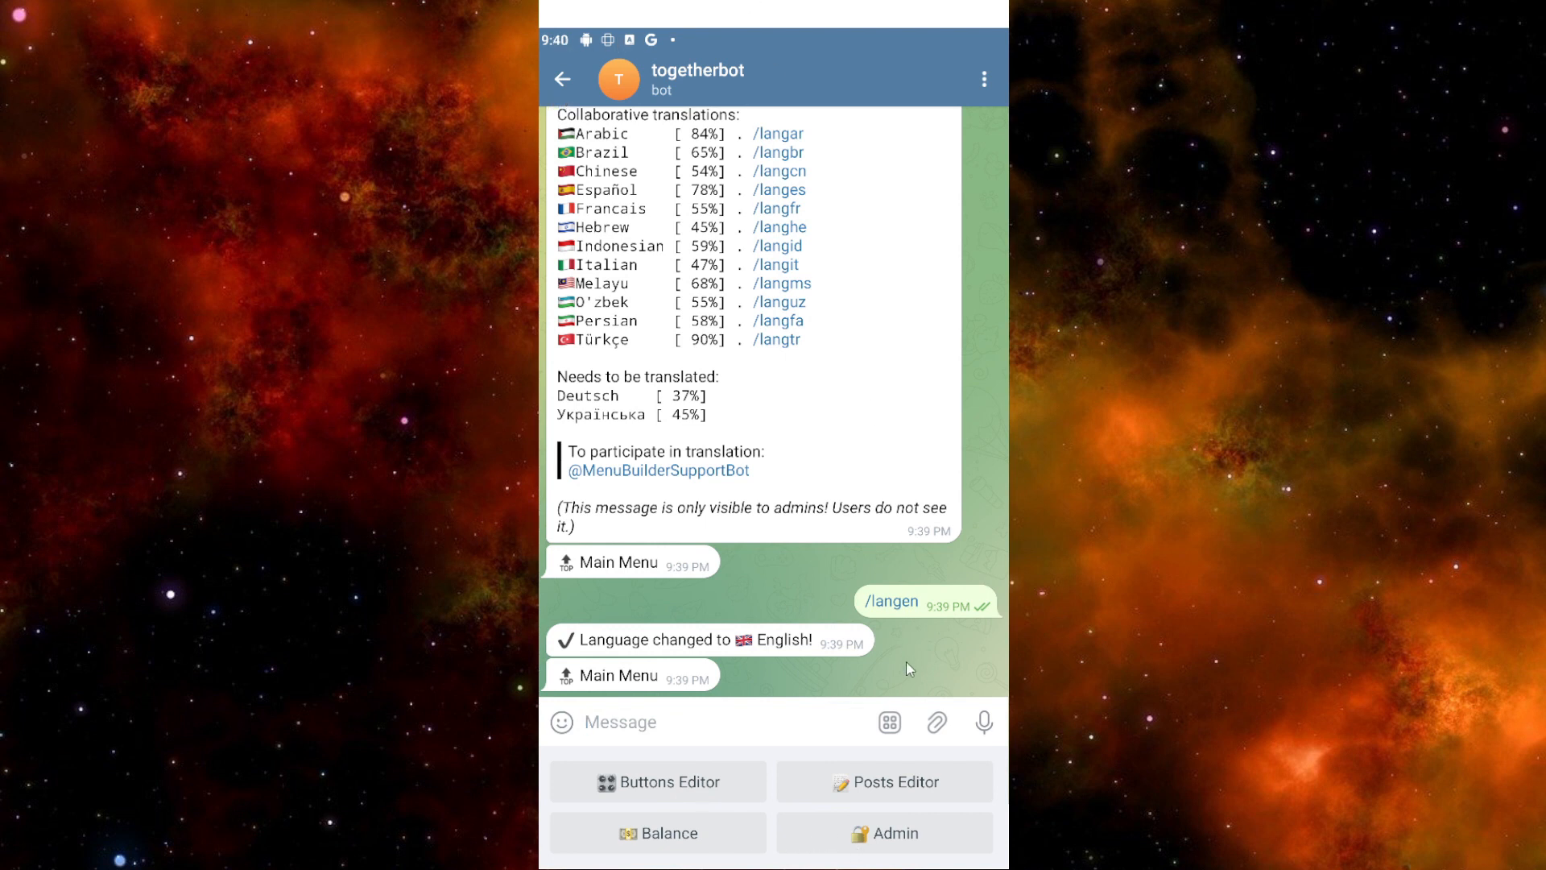
Add a button named Menu in the Buttons Editor, open the new button's submenu, and stop the editor
{"action": "left_click", "coordinate": [735, 785]}
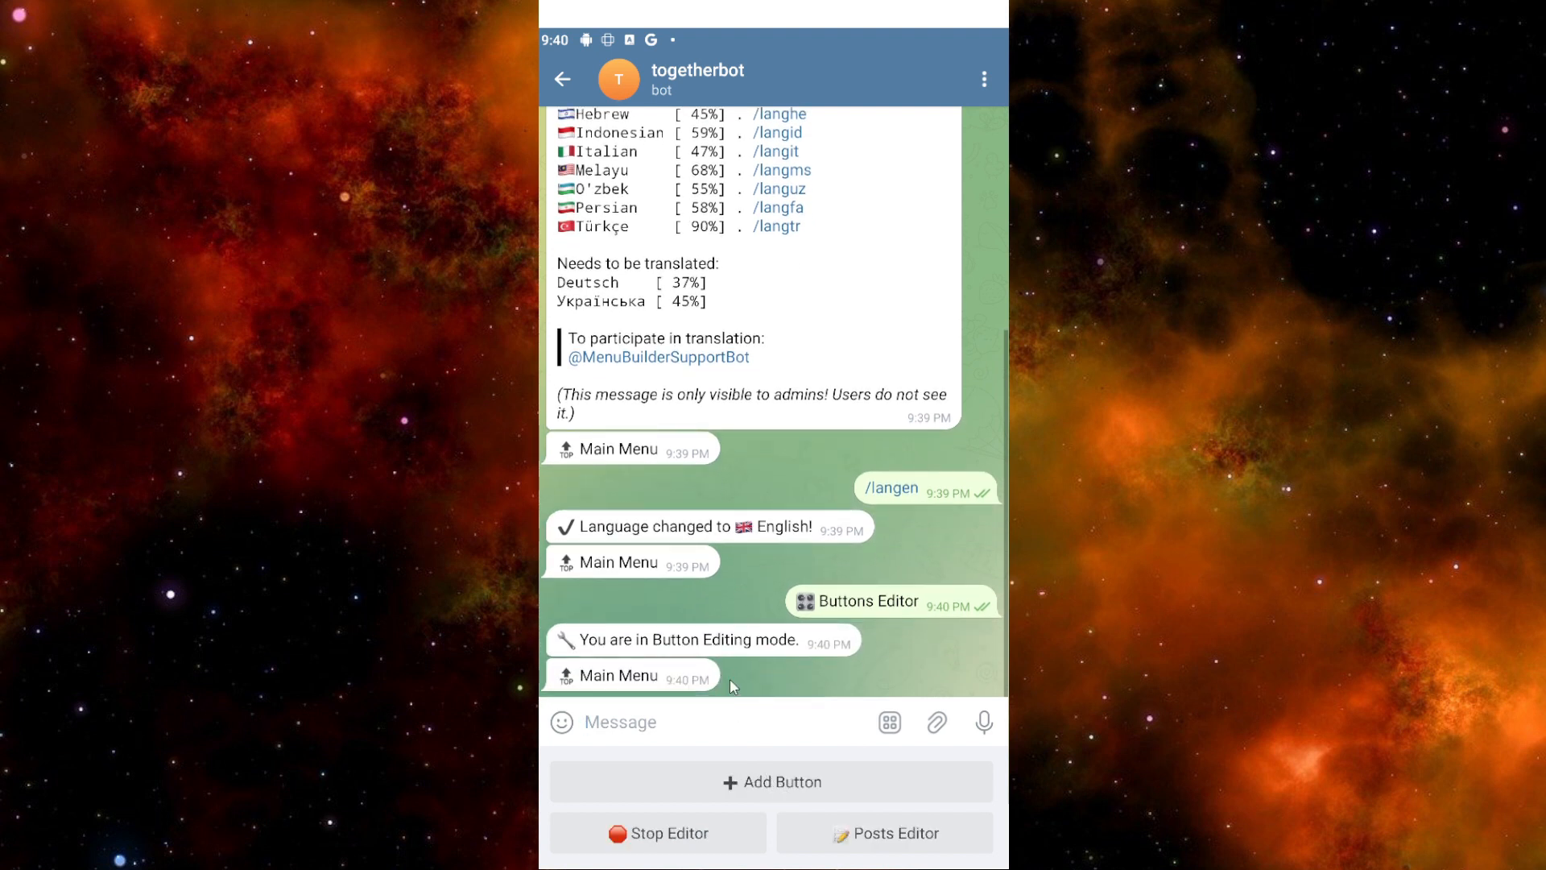
{"action": "left_click", "coordinate": [745, 782]}
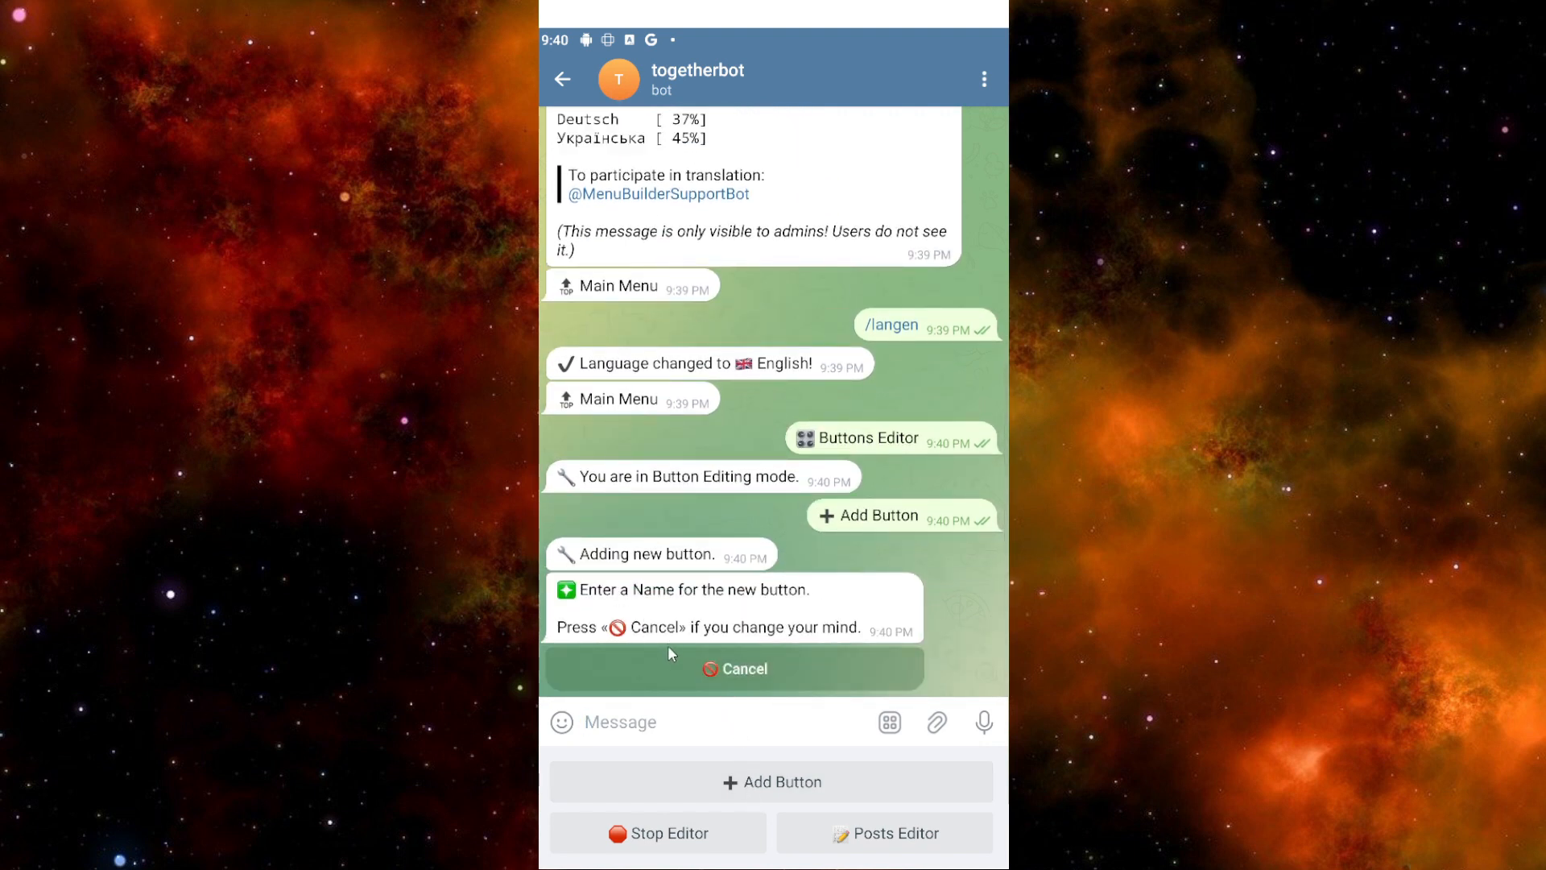
{"action": "type", "text": "Menu"}
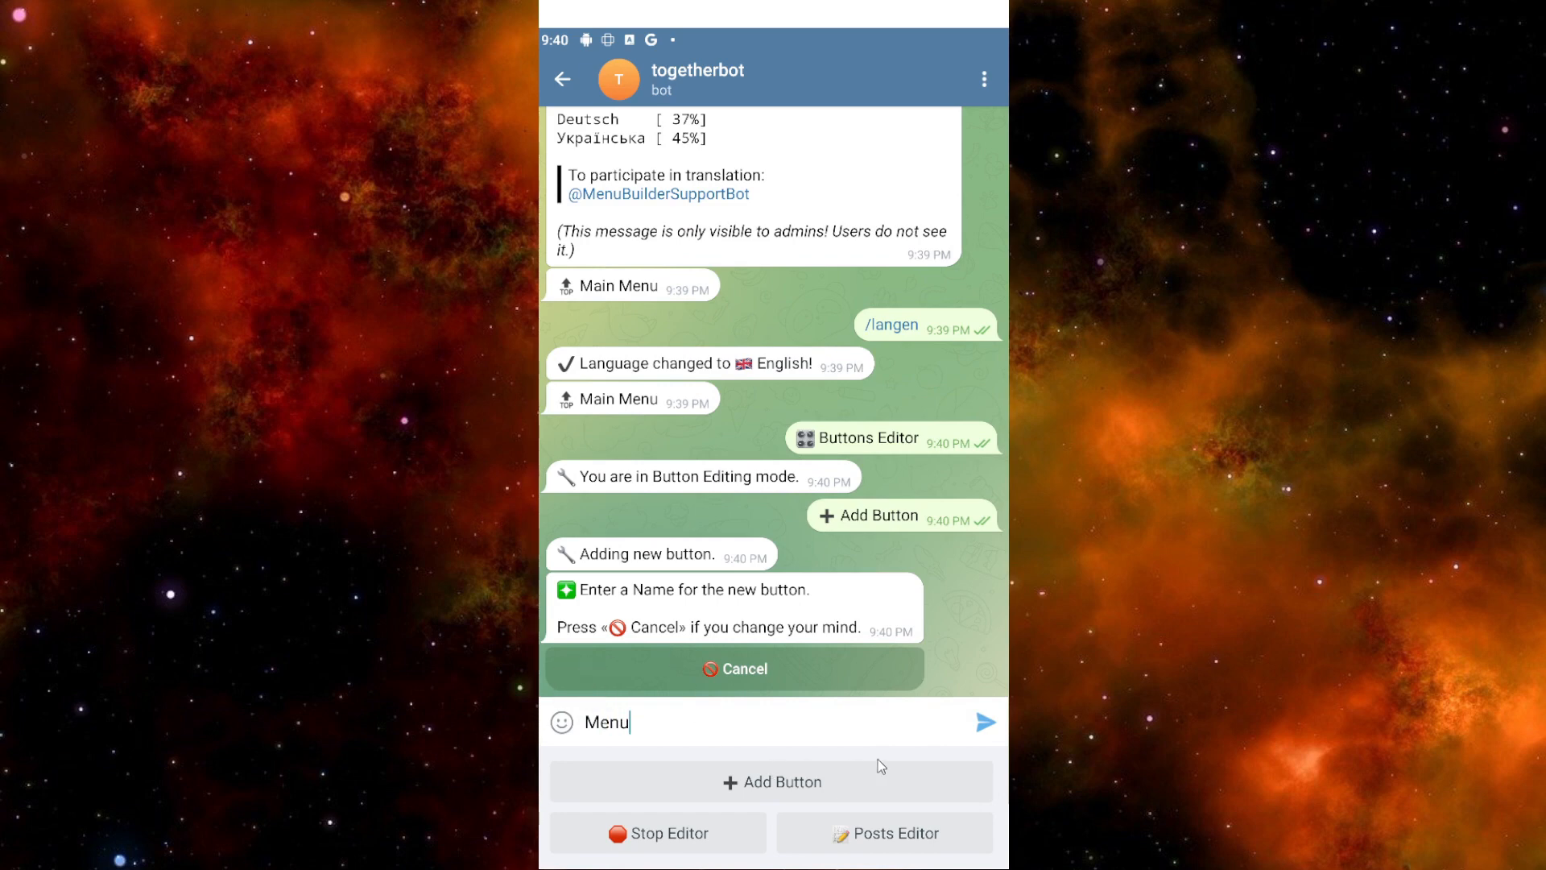
{"action": "left_click", "coordinate": [985, 724]}
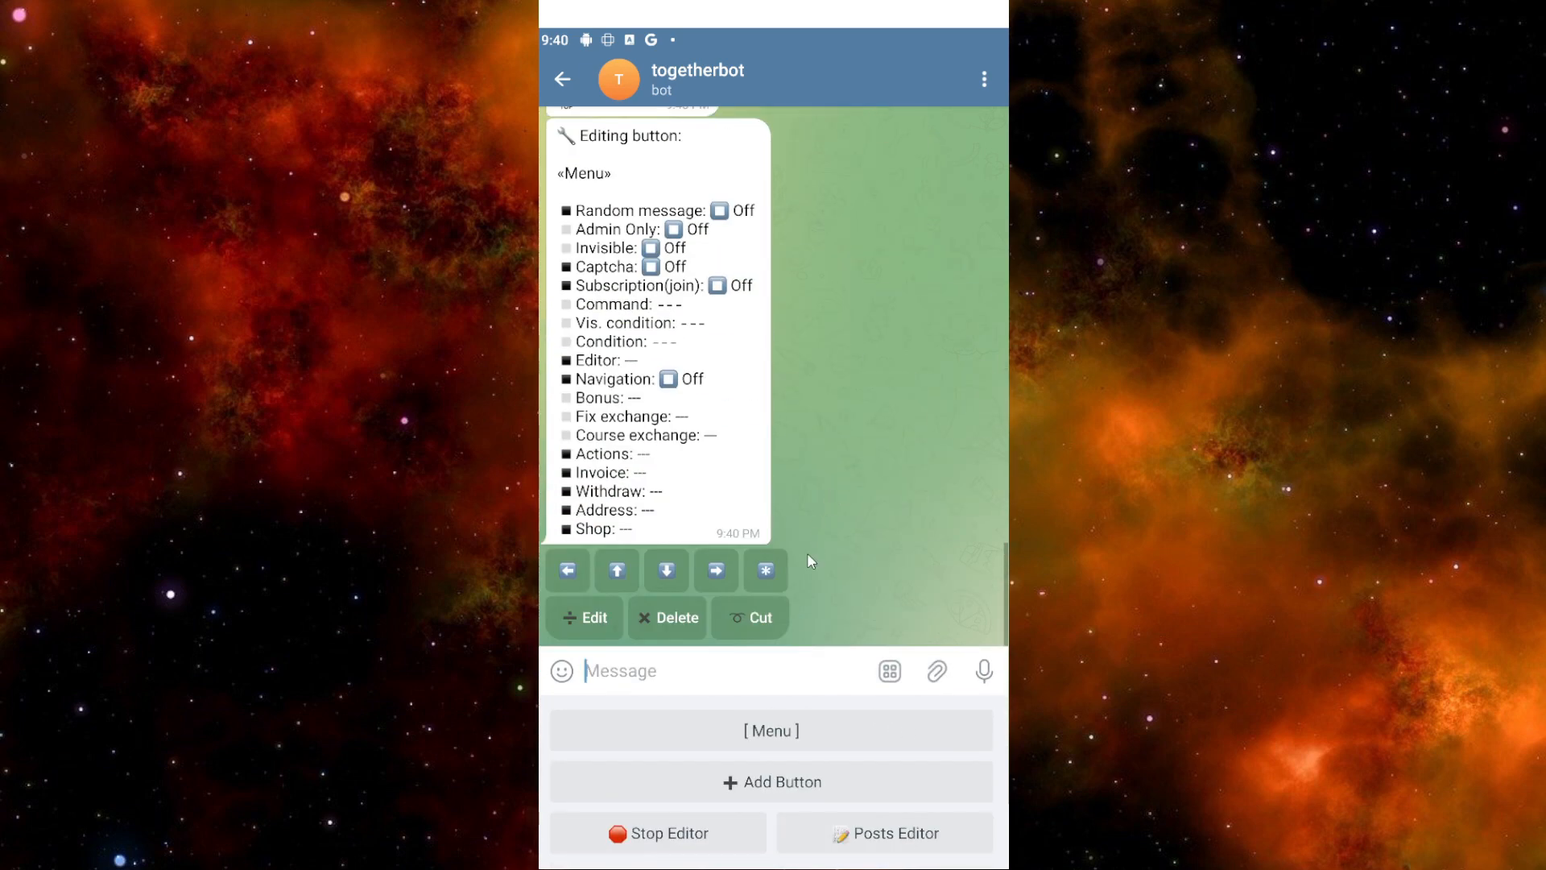
{"action": "left_click", "coordinate": [746, 738]}
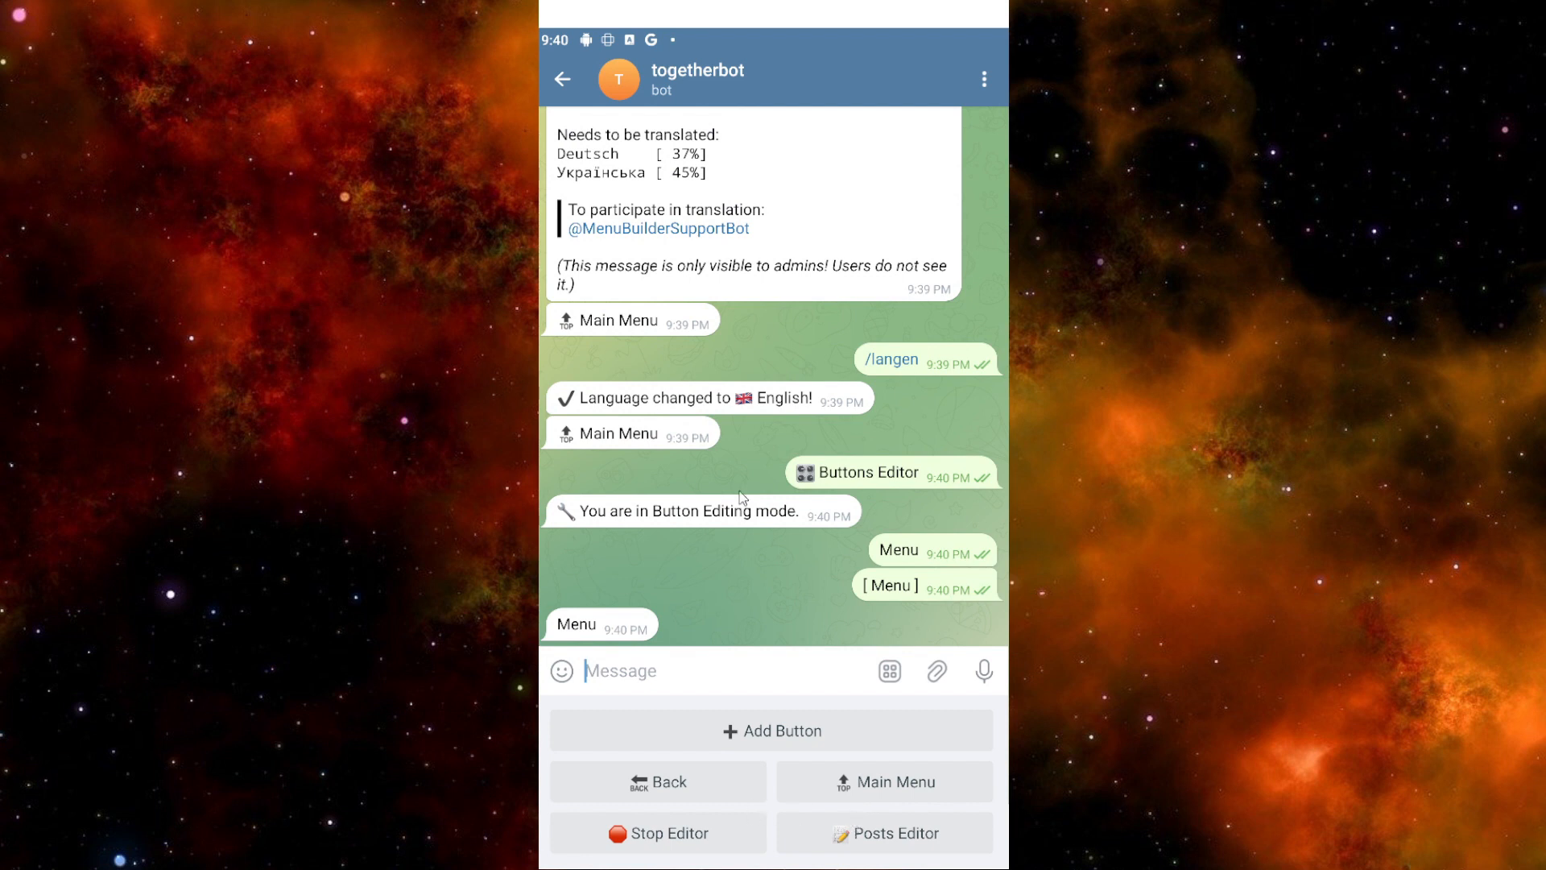
{"action": "left_click", "coordinate": [710, 836]}
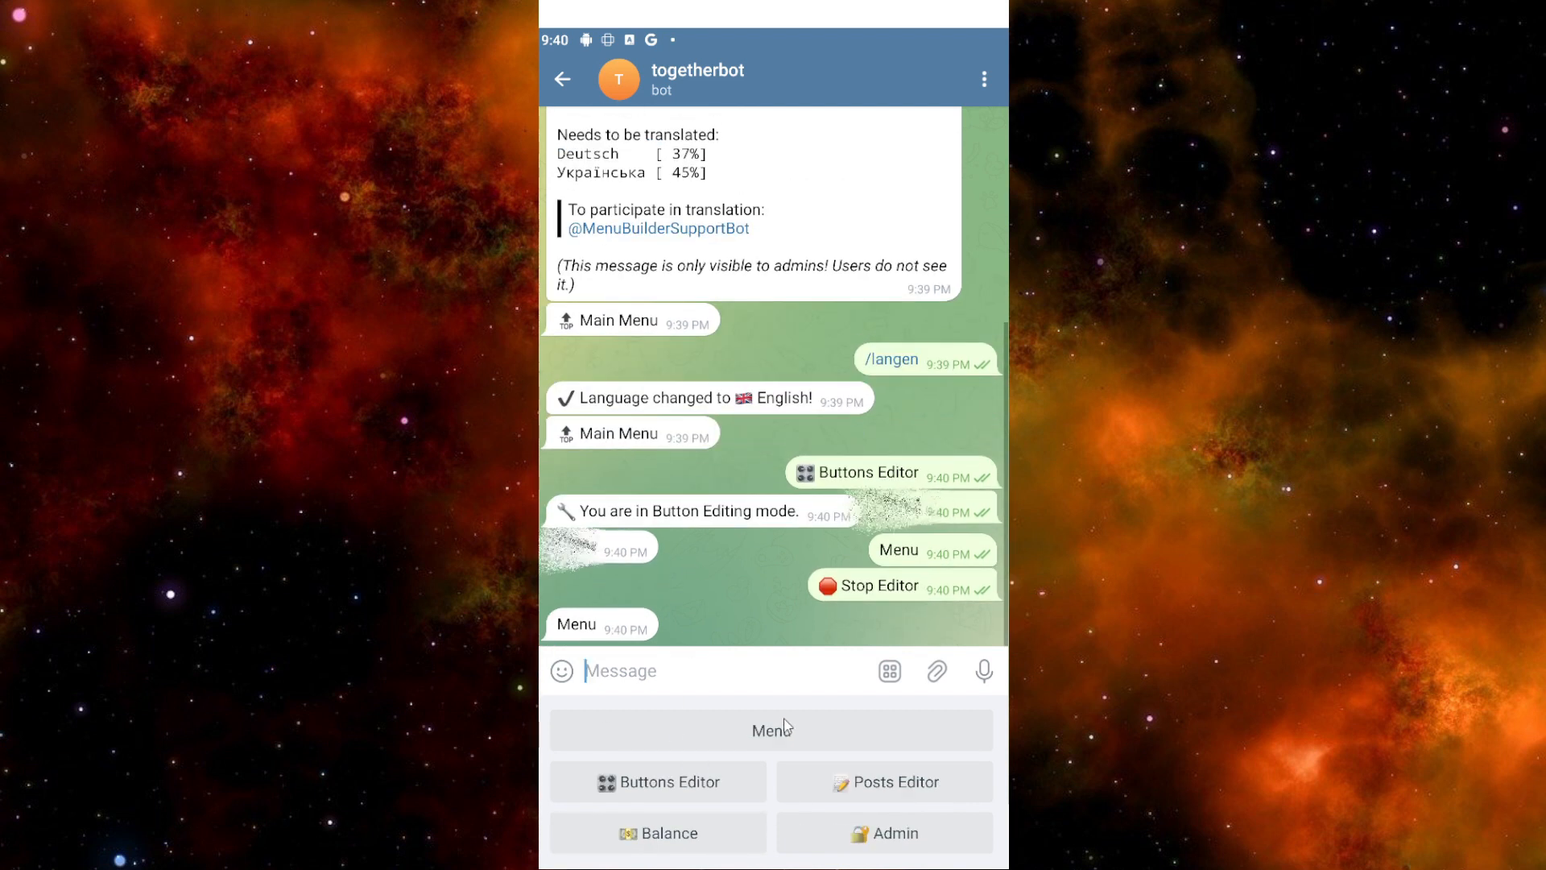
Examine the options of the Posts Editor and the Balance editor, exiting each one without changes
{"action": "left_click", "coordinate": [835, 789]}
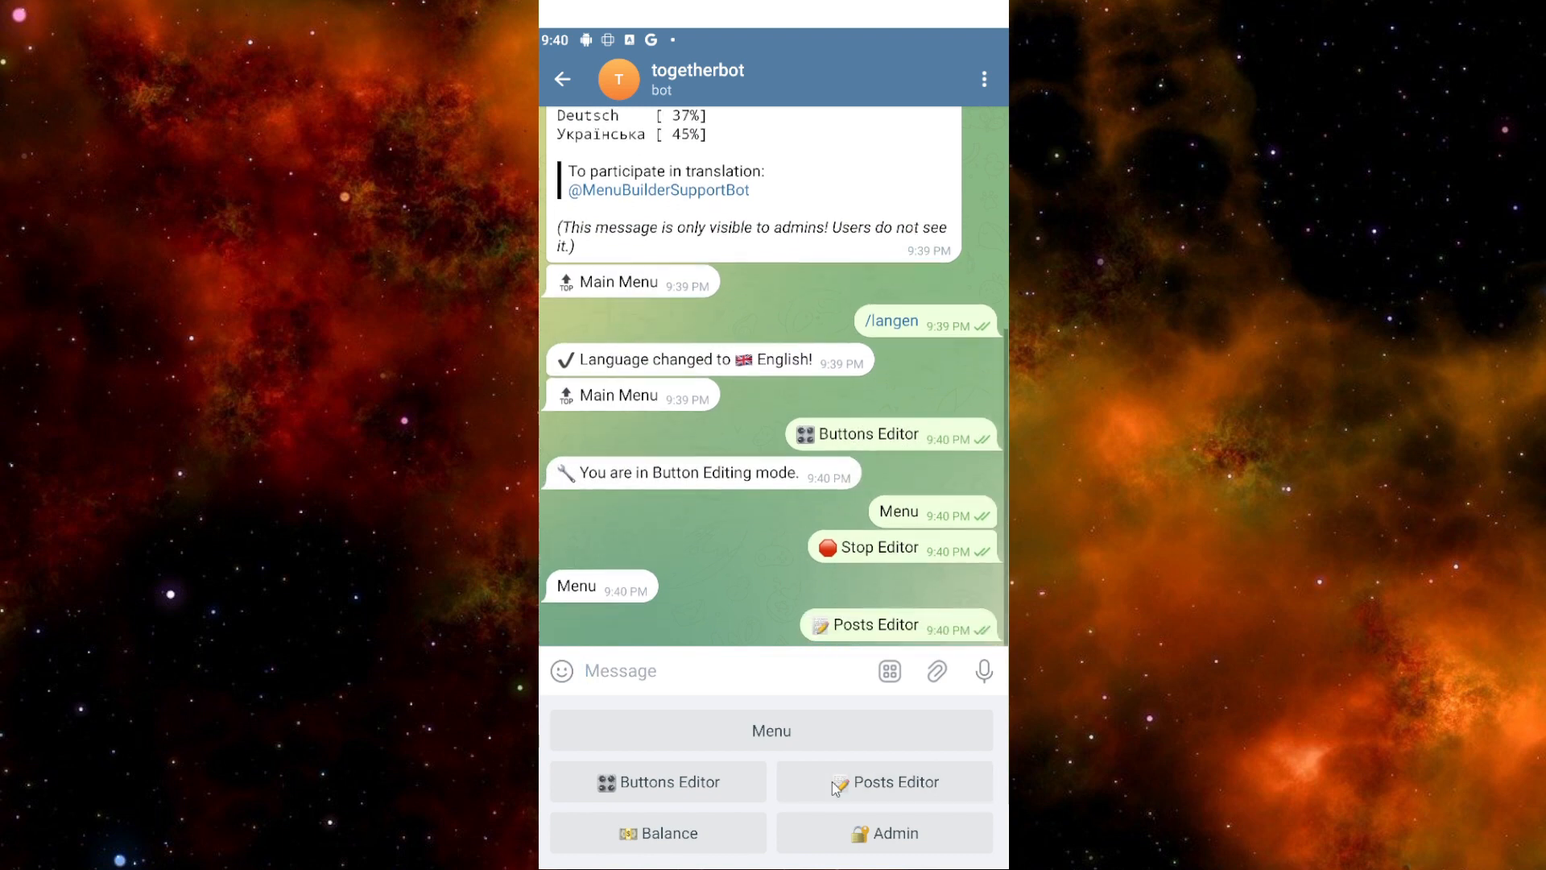
{"action": "scroll", "coordinate": [780, 717], "scroll_direction": "down", "scroll_amount": 1}
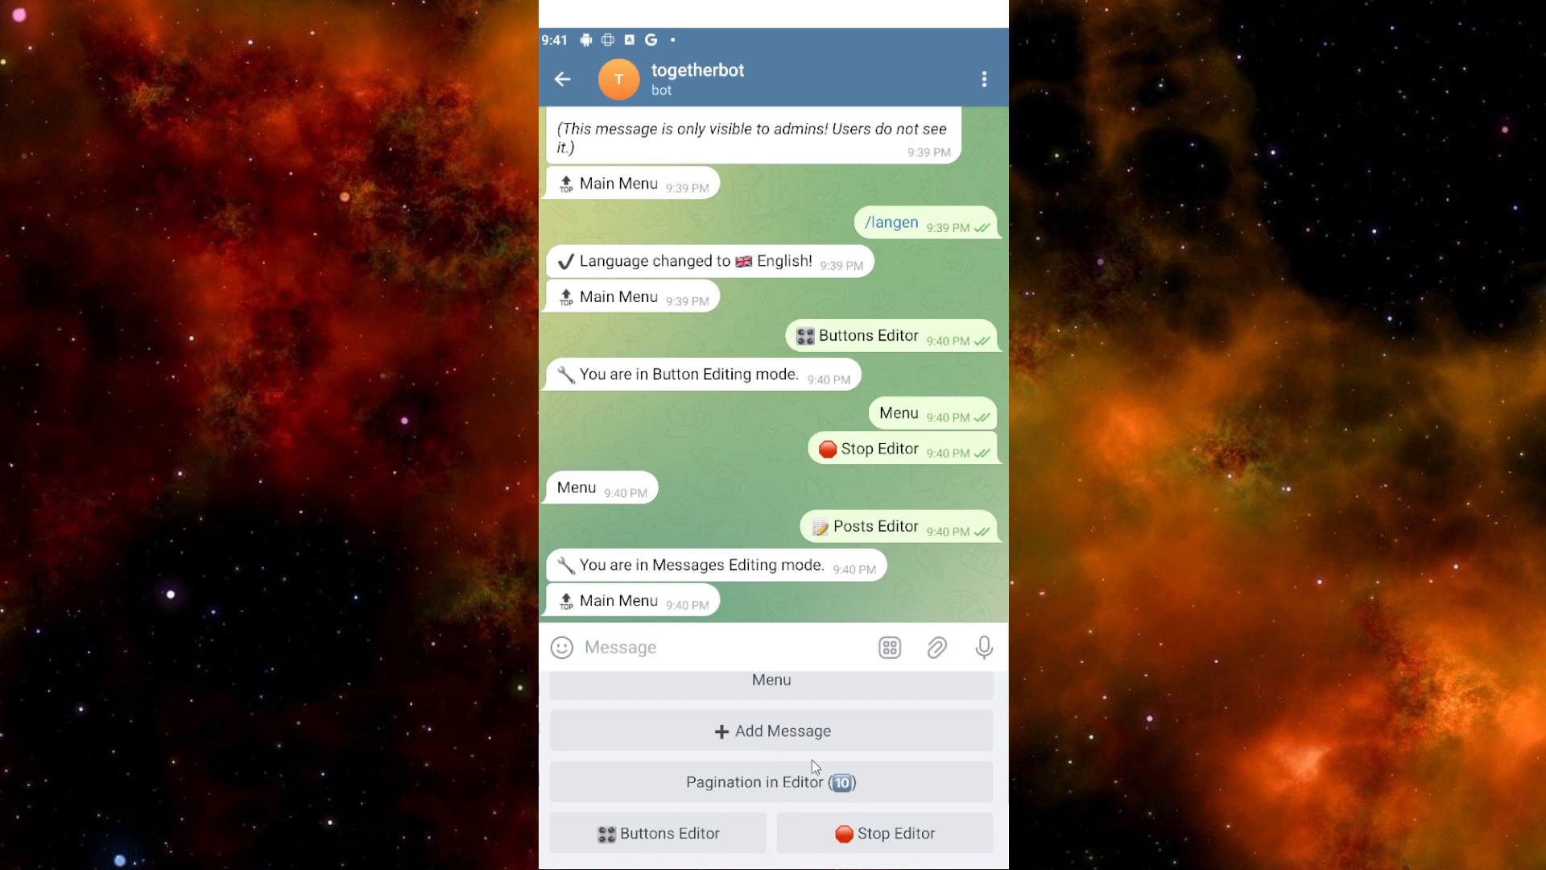
{"action": "left_click", "coordinate": [886, 837]}
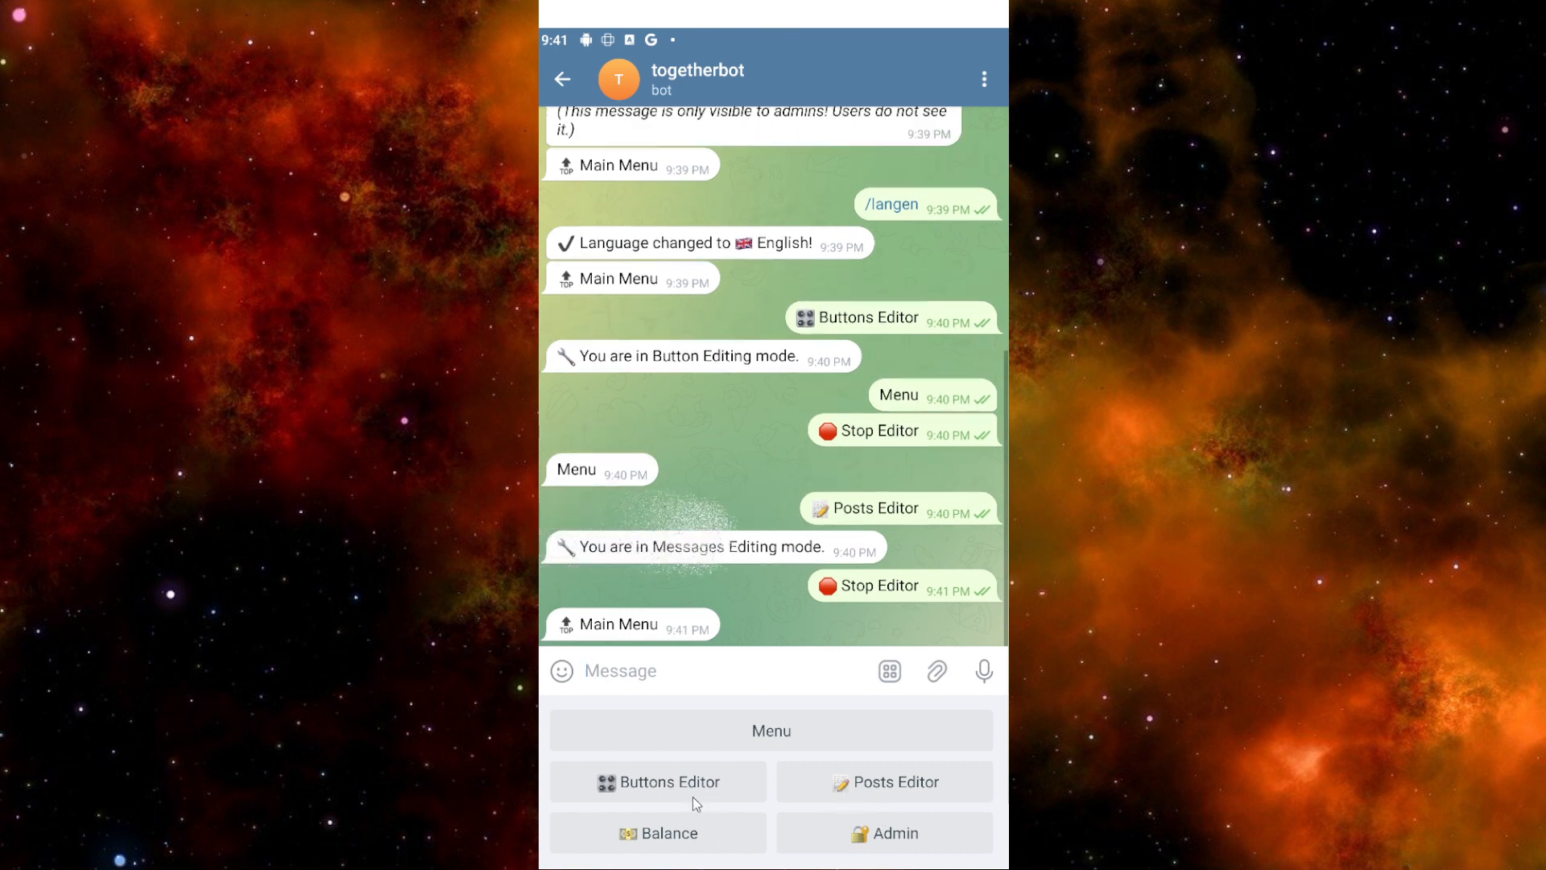
{"action": "left_click", "coordinate": [712, 836]}
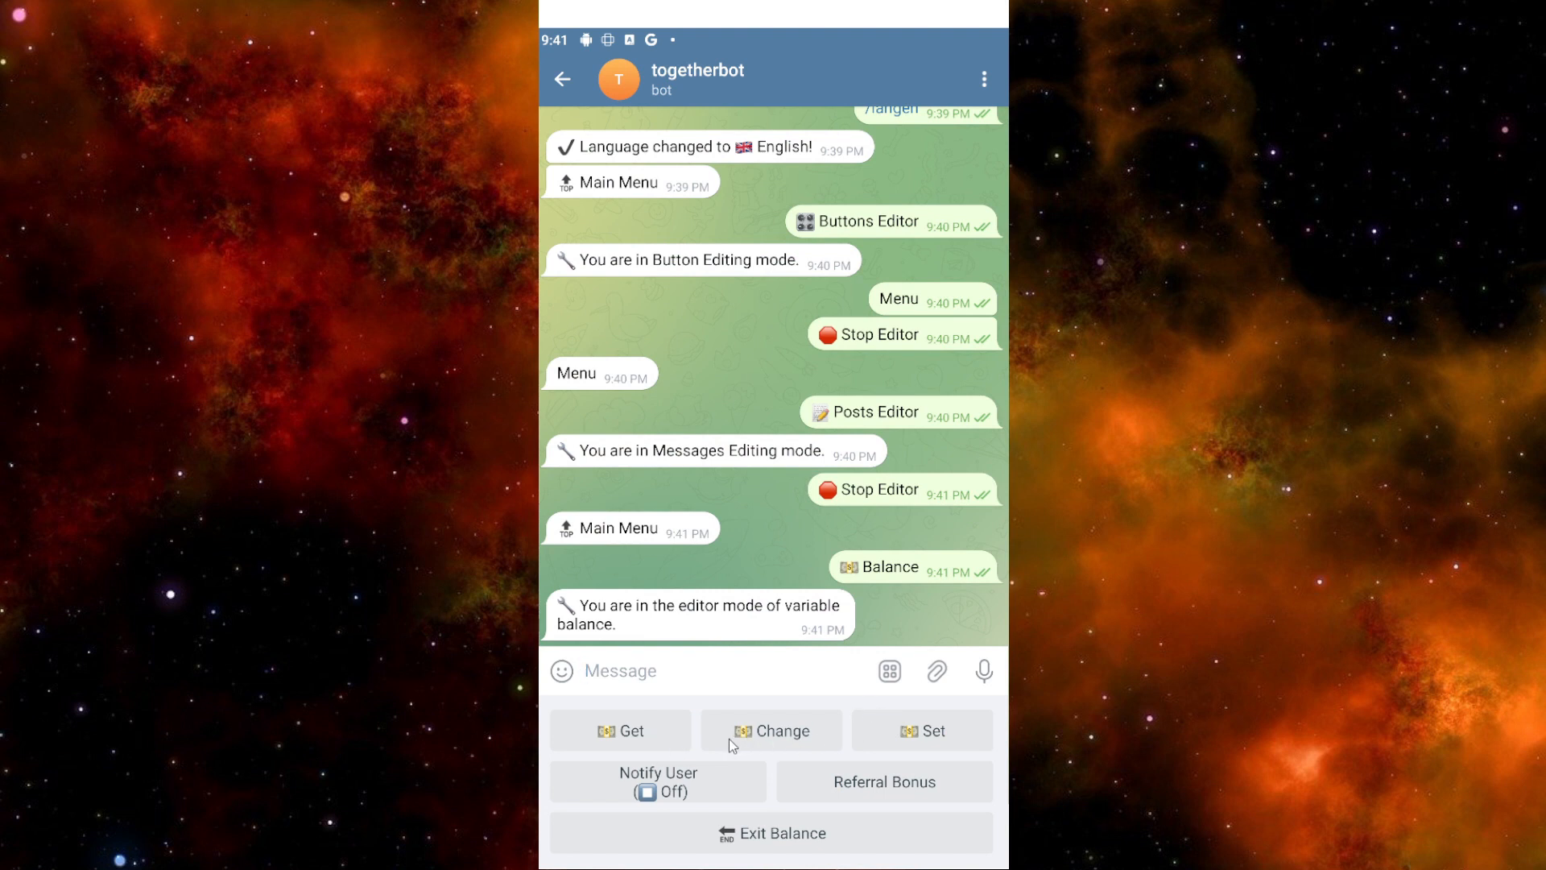
{"action": "left_click", "coordinate": [797, 834]}
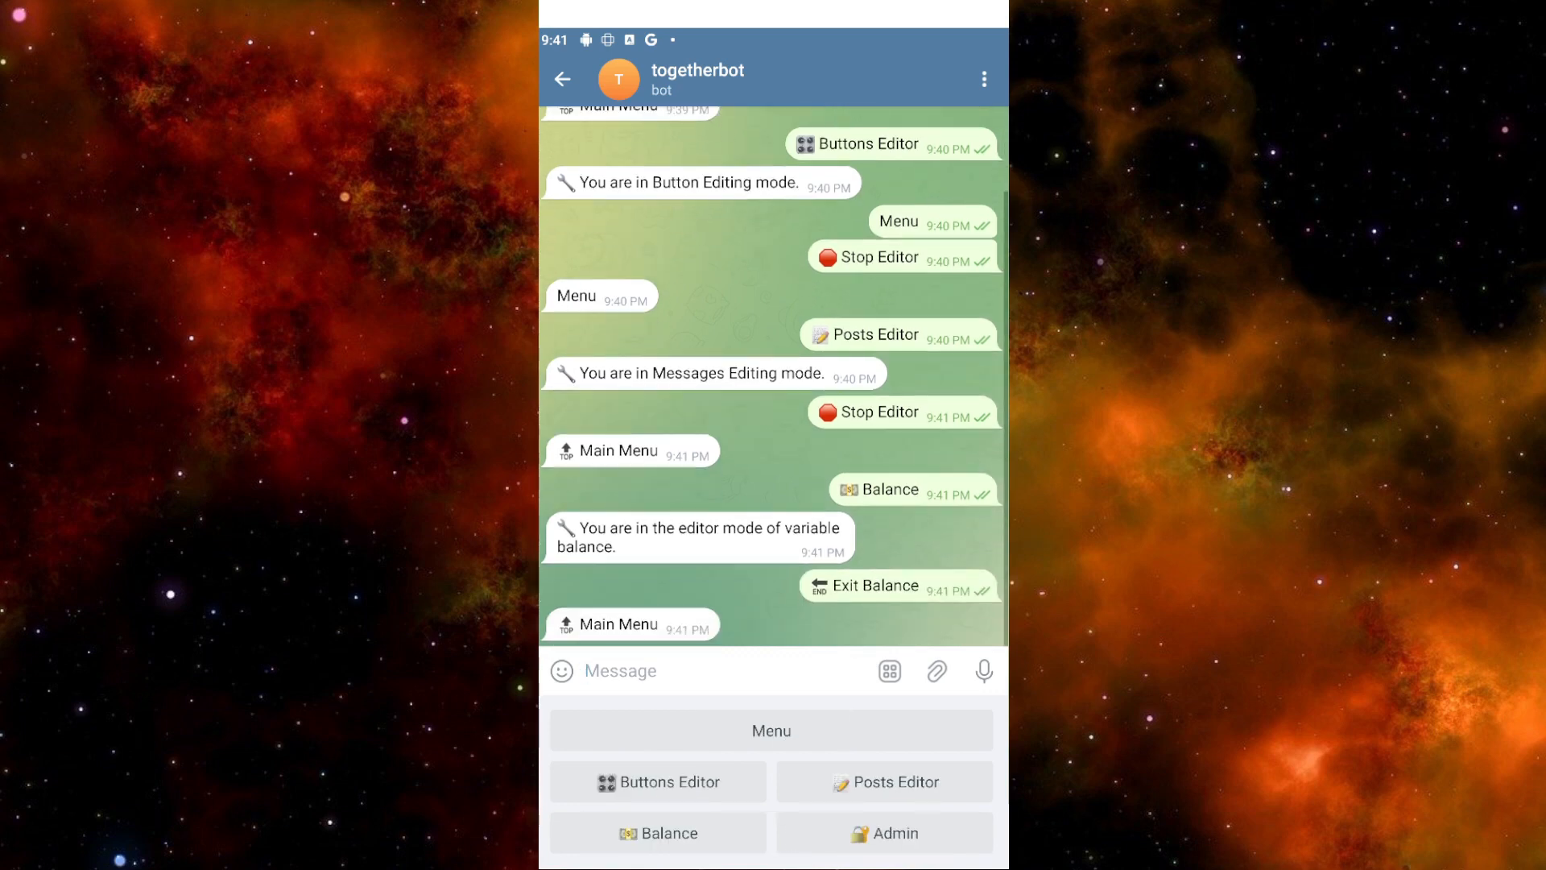
Review the bot's Admin options from Mailing through Manage Admins, and return to the chat list
{"action": "left_click", "coordinate": [856, 831]}
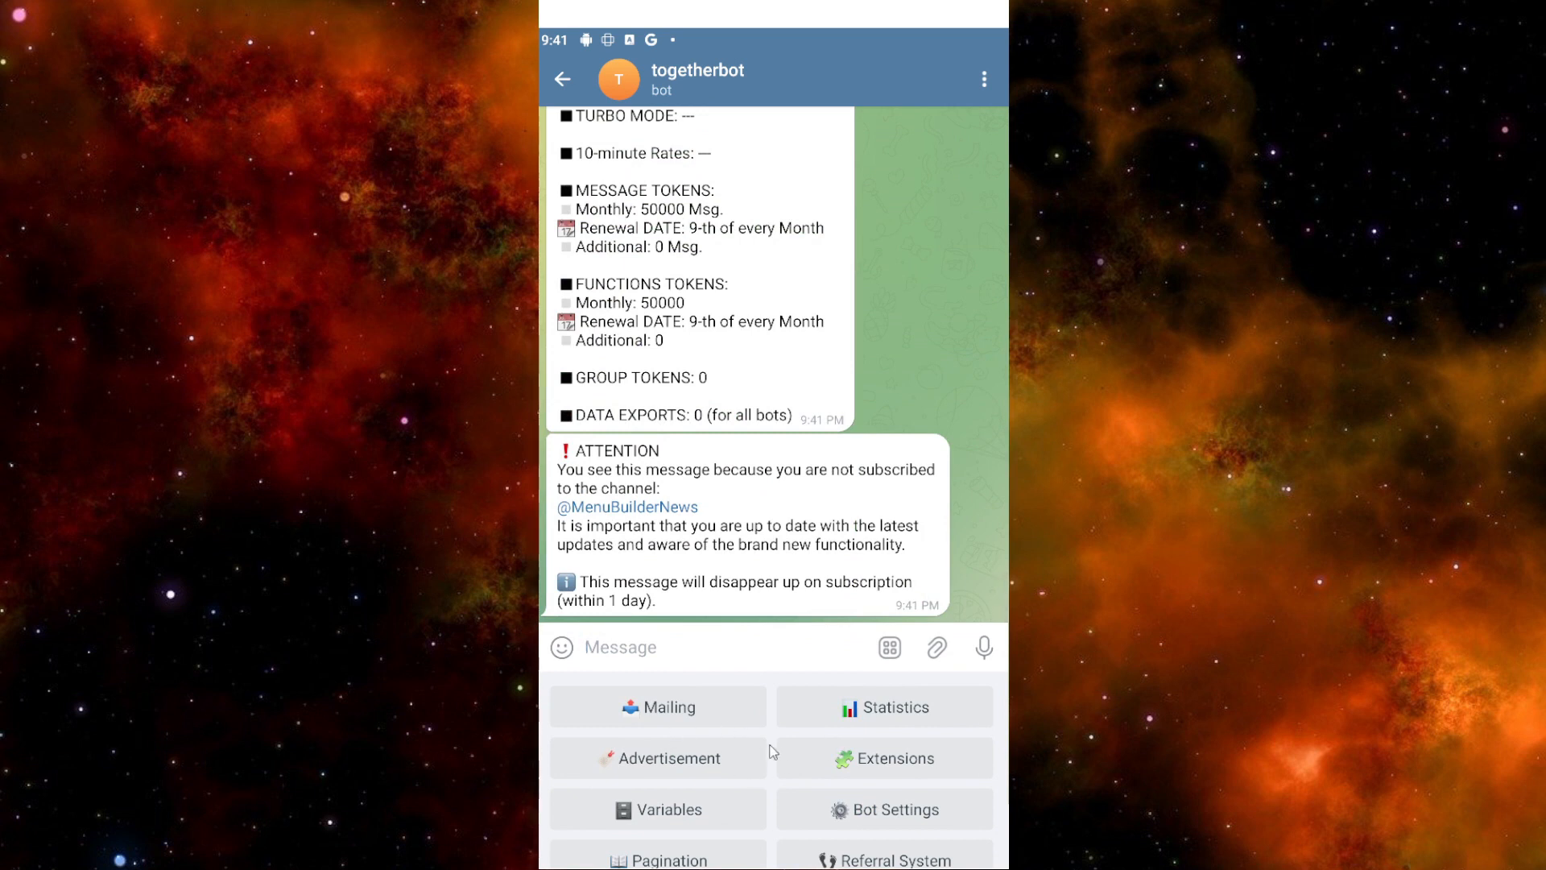
{"action": "scroll", "coordinate": [814, 773], "scroll_direction": "down", "scroll_amount": 3}
{"action": "scroll", "coordinate": [837, 748], "scroll_direction": "up", "scroll_amount": 3}
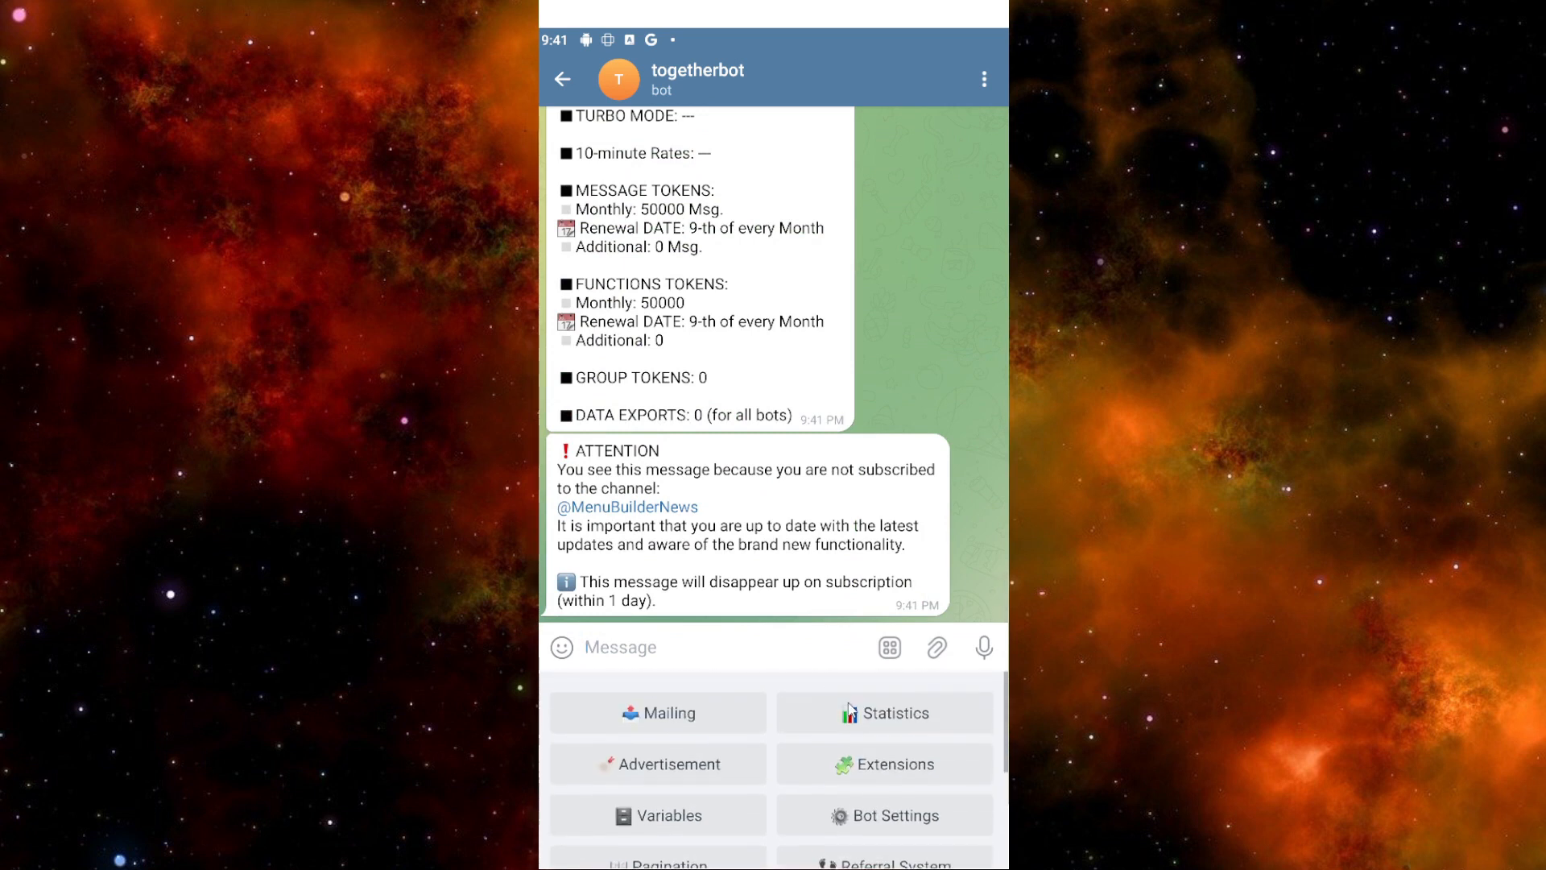
{"action": "scroll", "coordinate": [852, 728], "scroll_direction": "down", "scroll_amount": 3}
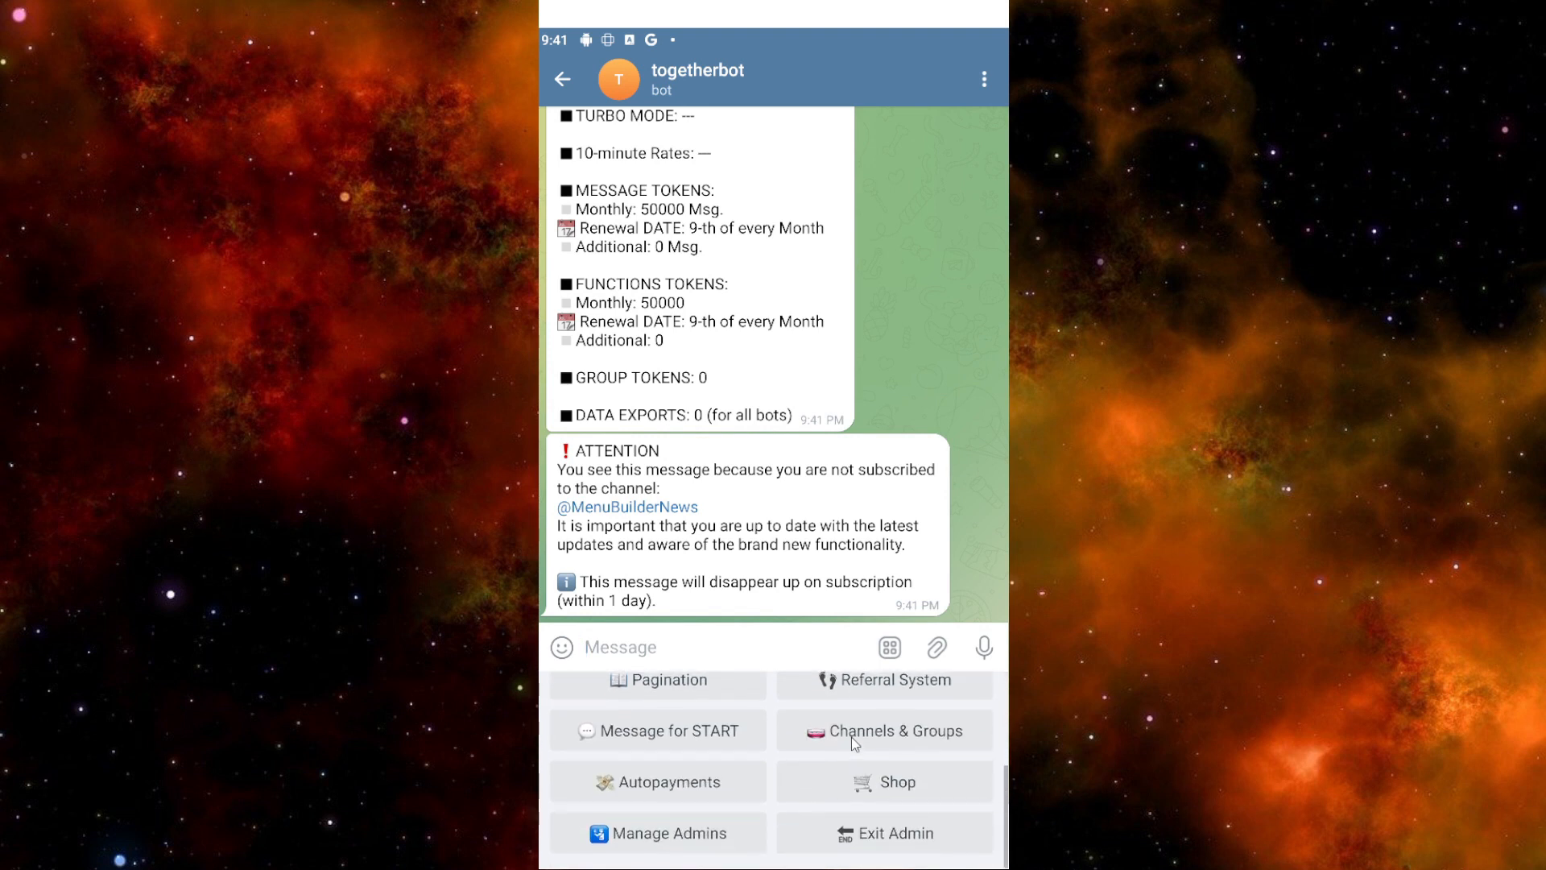
{"action": "scroll", "coordinate": [855, 742], "scroll_direction": "up", "scroll_amount": 3}
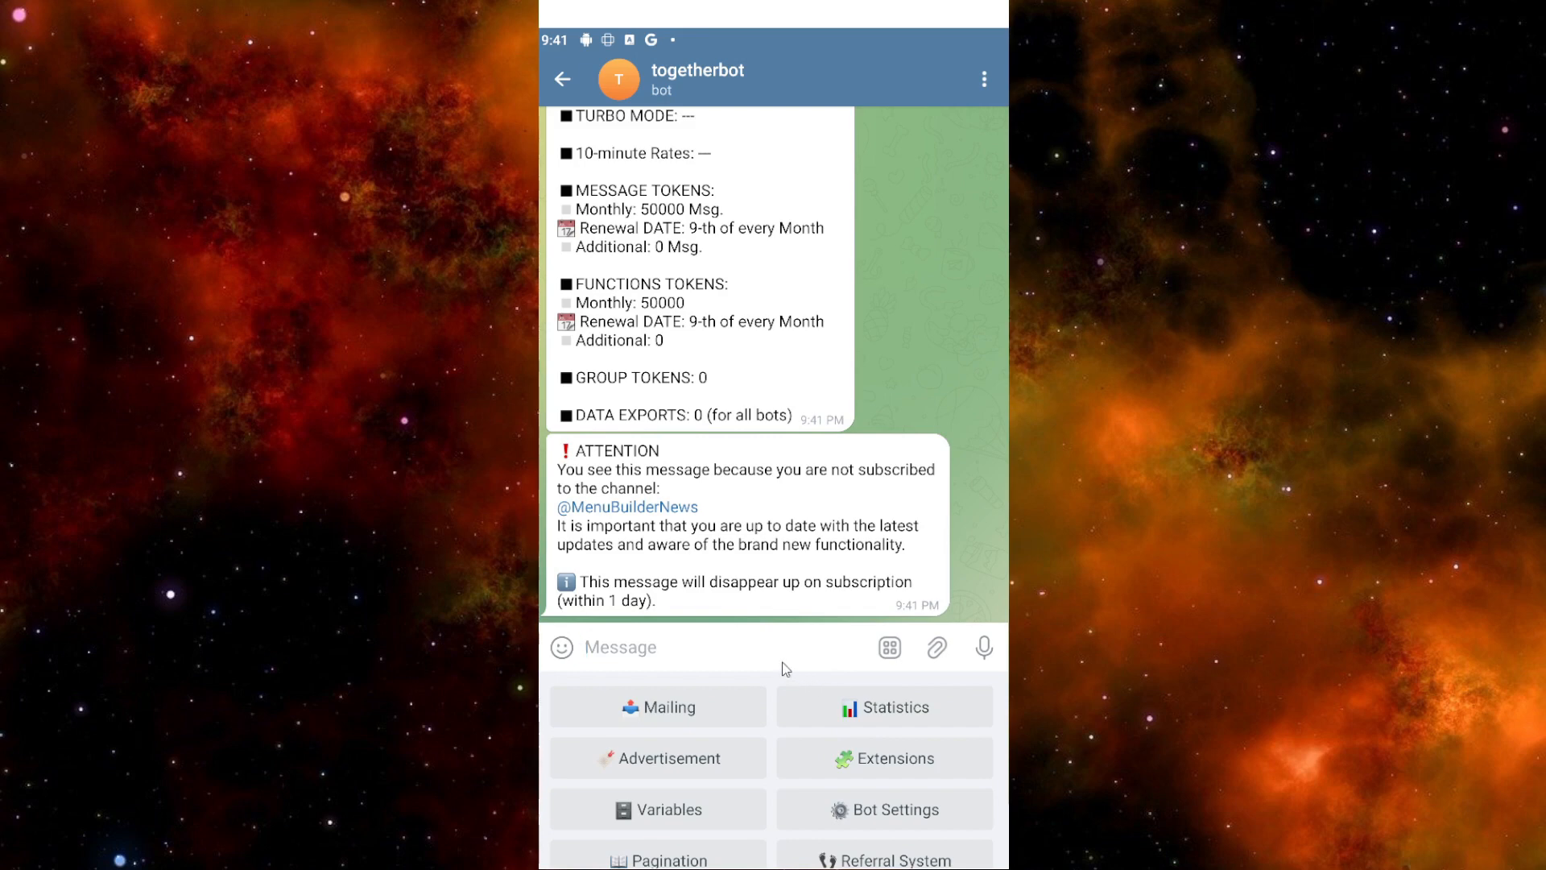
{"action": "left_click", "coordinate": [562, 79]}
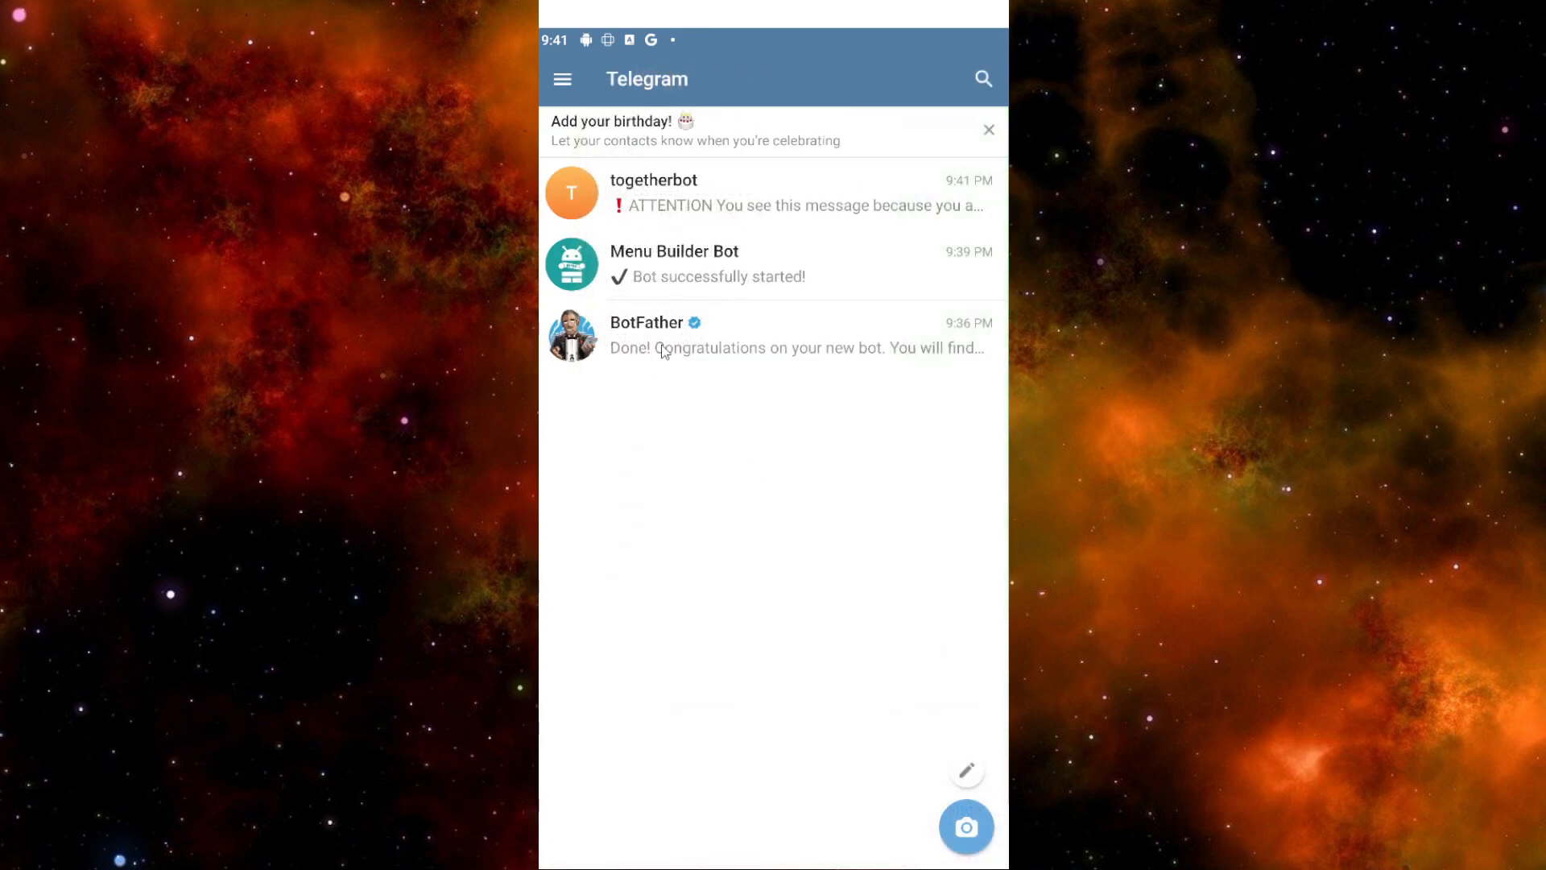